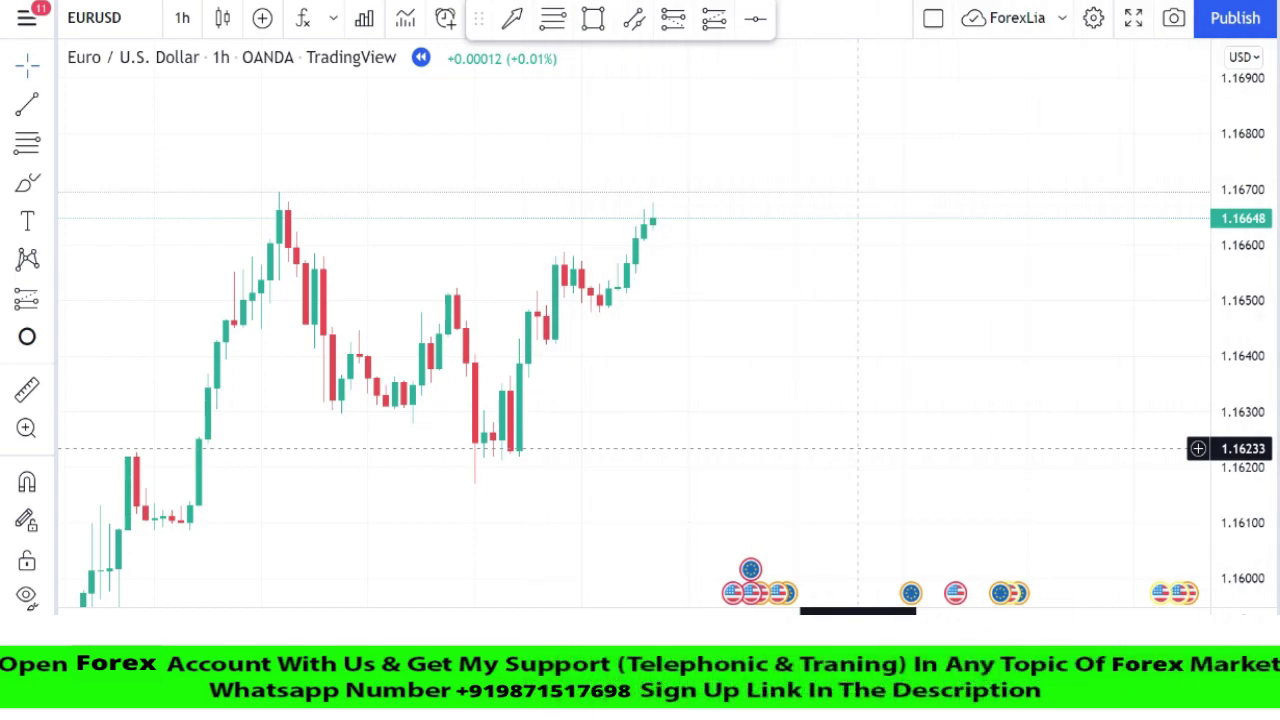
Advance the replay and draw a resistance rectangle over the newest swing high, from about 1.1665 to 1.1668
click(95, 18)
key(Escape)
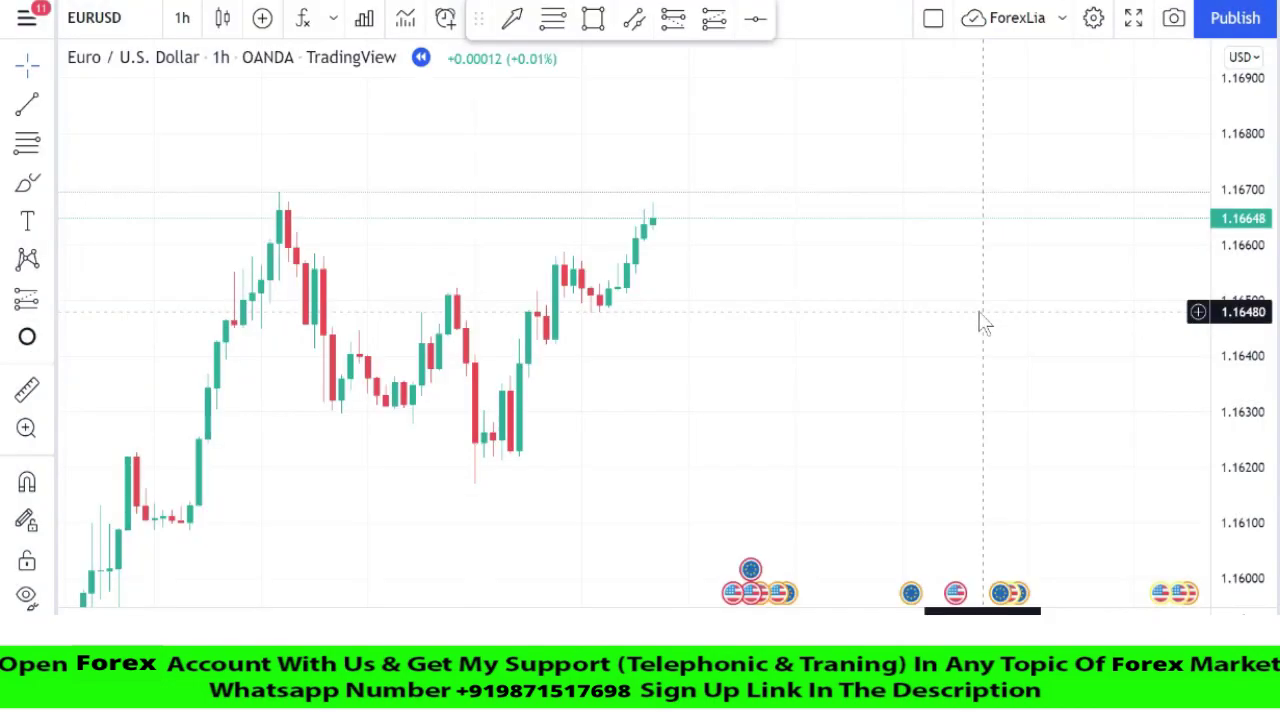
key(shift+Down)
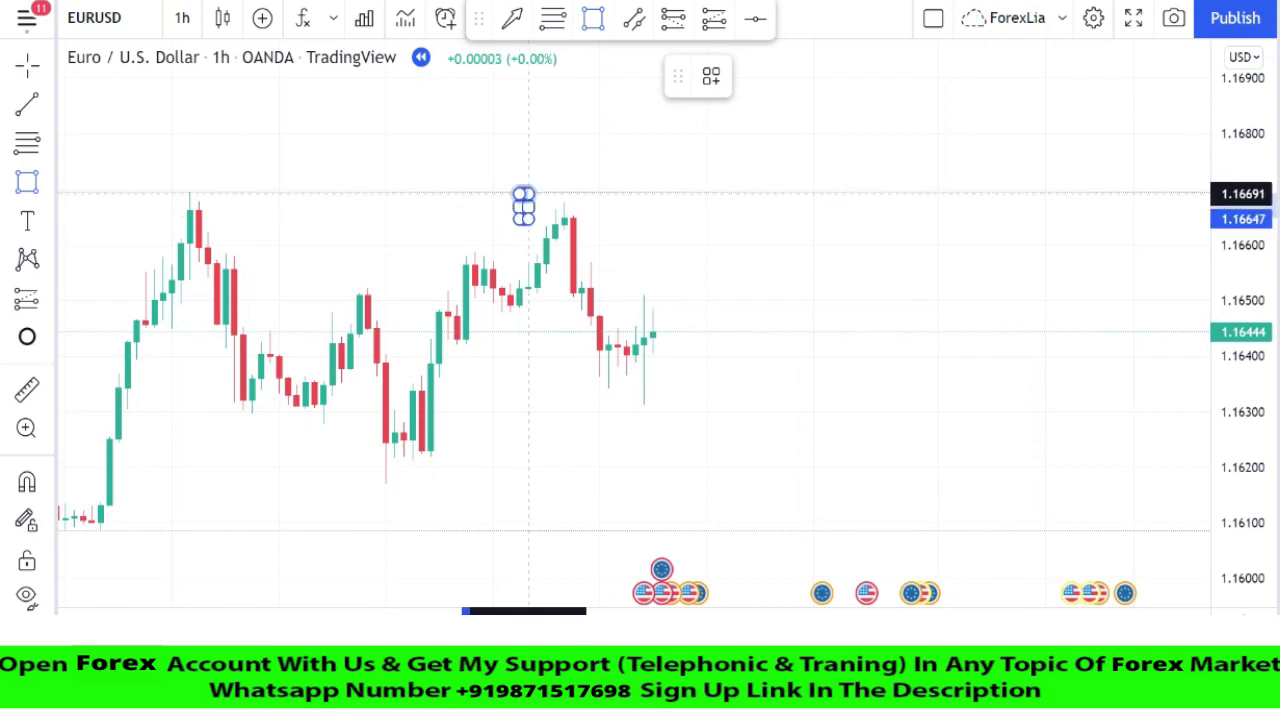
drag(520, 205, 937, 218)
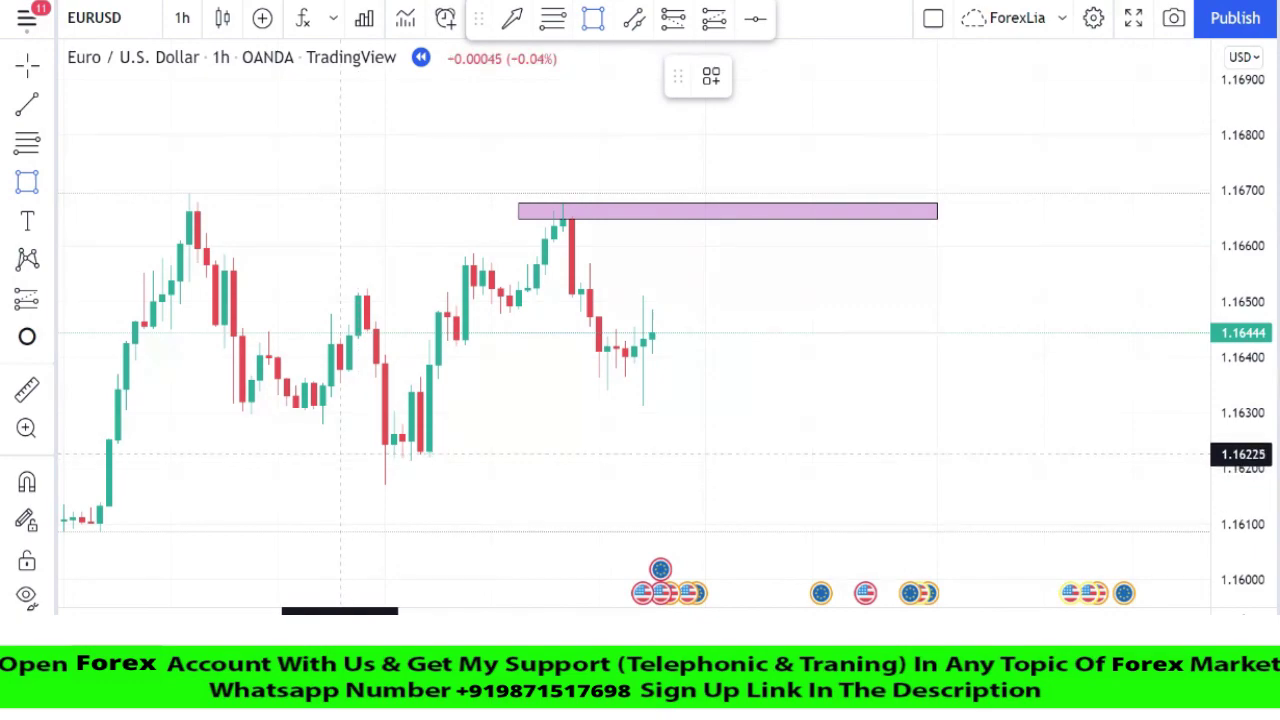
Draw a support rectangle over the recent swing lows, from about 1.16167 to 1.16229
drag(340, 453, 670, 483)
drag(830, 477, 830, 487)
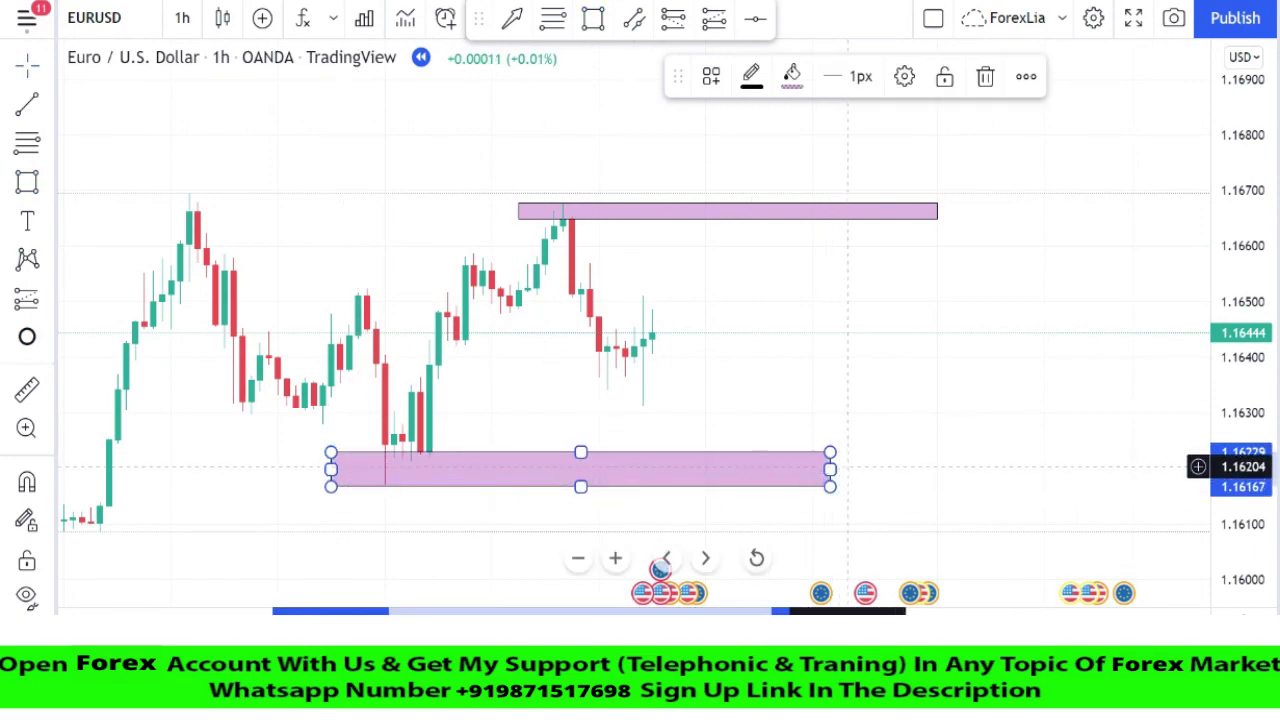
double_click(588, 478)
click(731, 557)
click(884, 466)
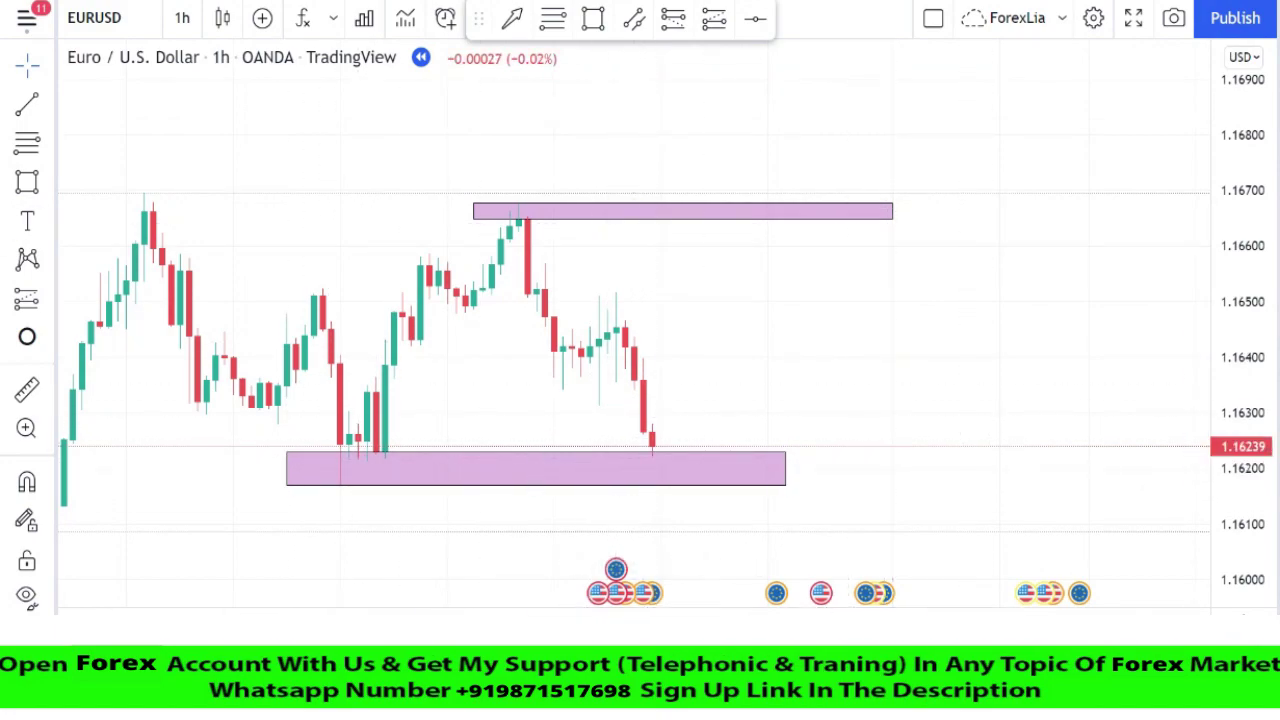
Add a long position at the support zone with entry 1.16249, stop 1.16170 and target 1.16407
scroll(837, 446, up, 6)
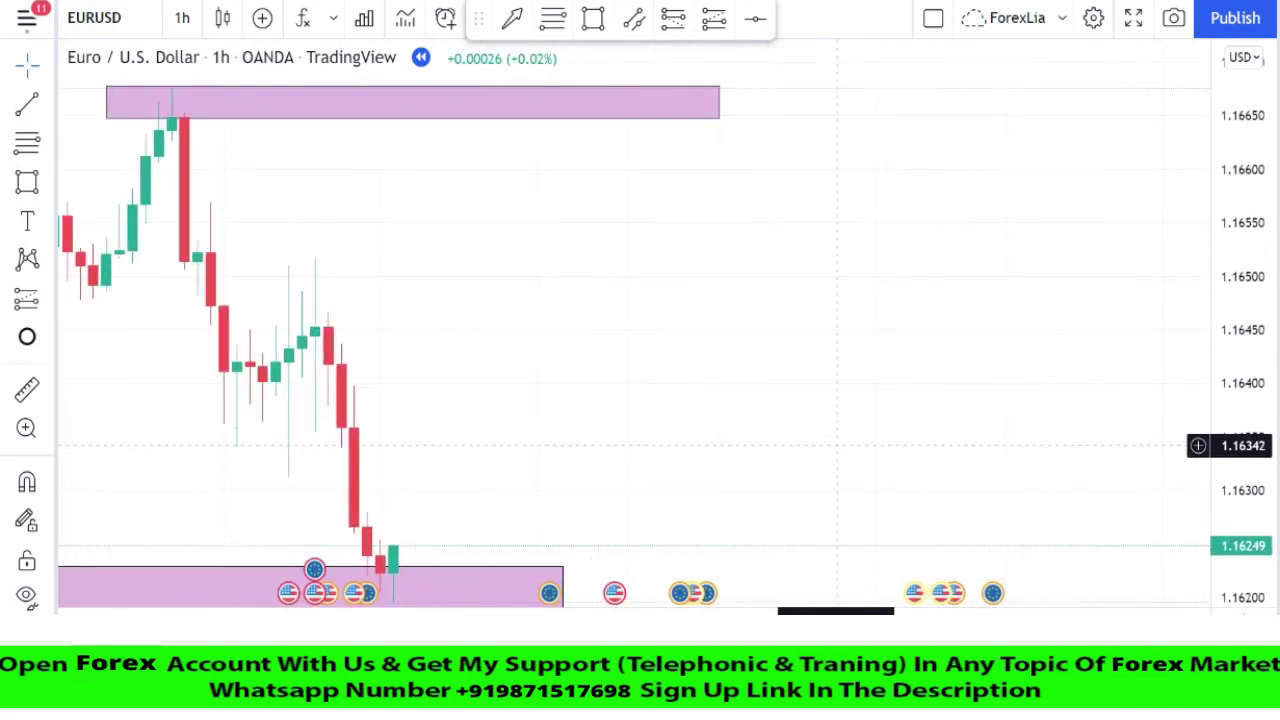
drag(542, 380, 903, 217)
click(714, 19)
click(486, 381)
drag(486, 484, 483, 466)
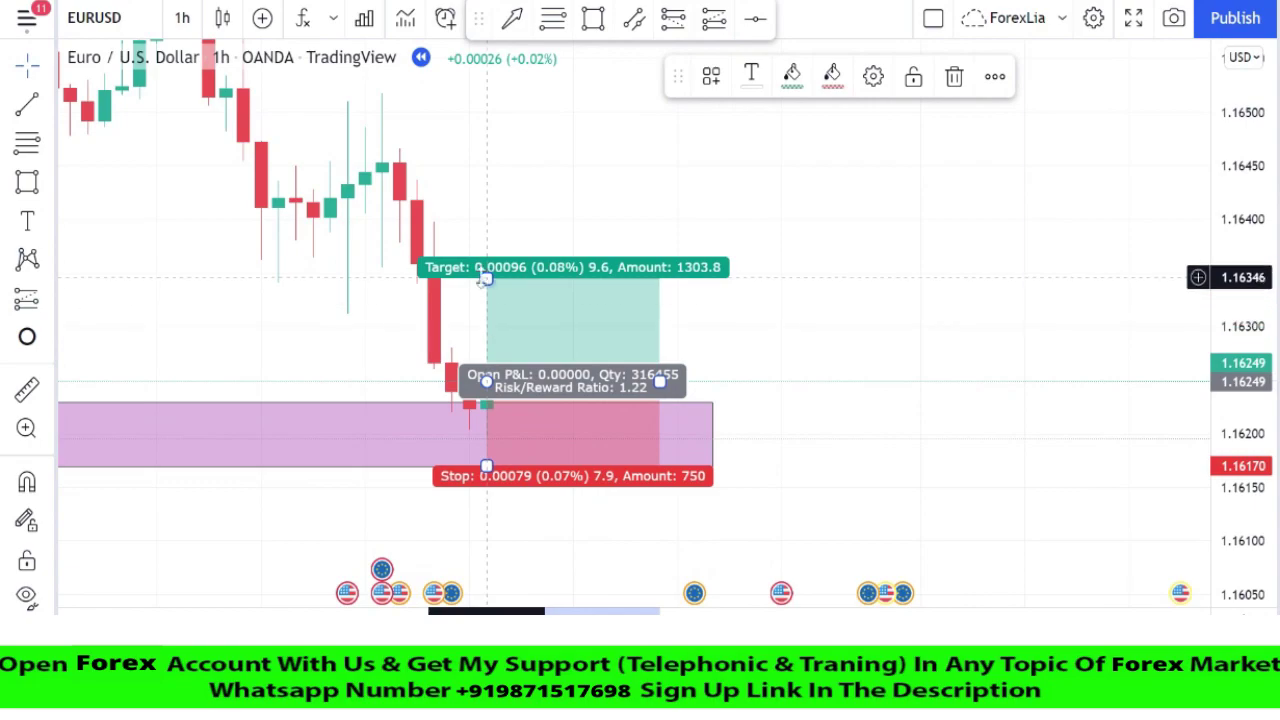
drag(487, 278, 487, 211)
drag(1240, 245, 1240, 490)
scroll(934, 371, down, 3)
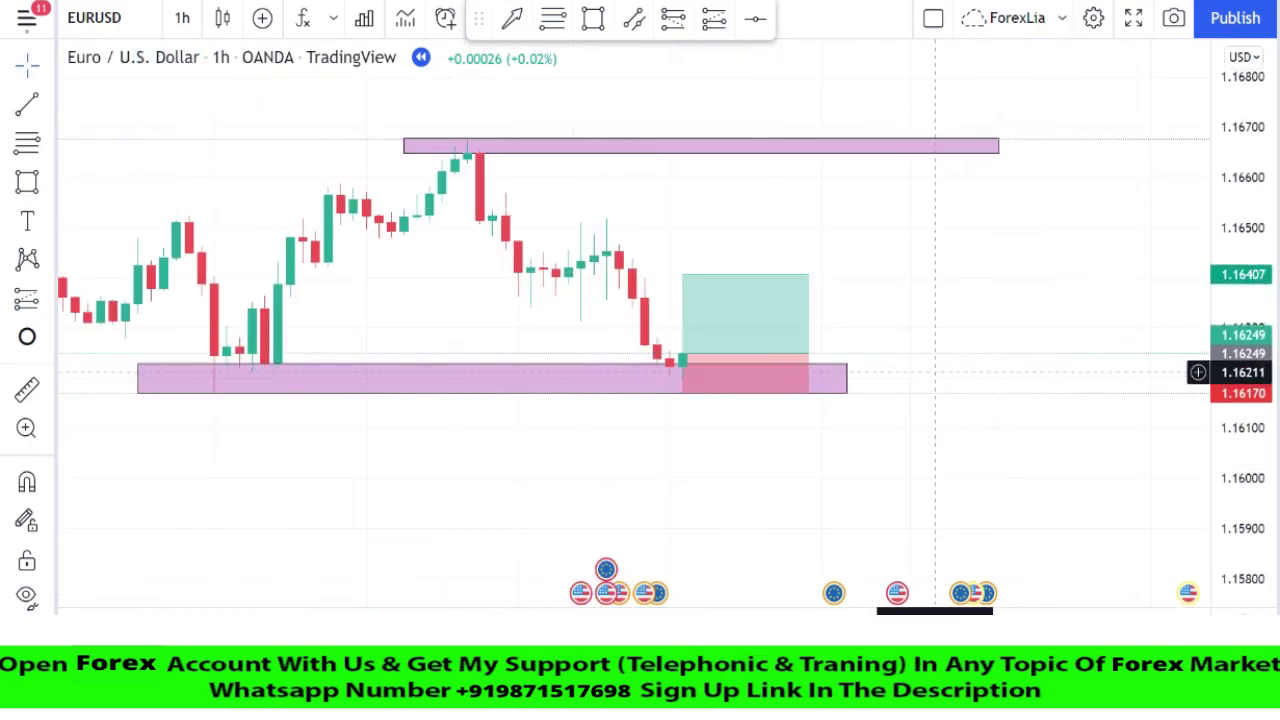
Advance the replay and delete the long position
key(shift+Down)
scroll(872, 331, down, 4)
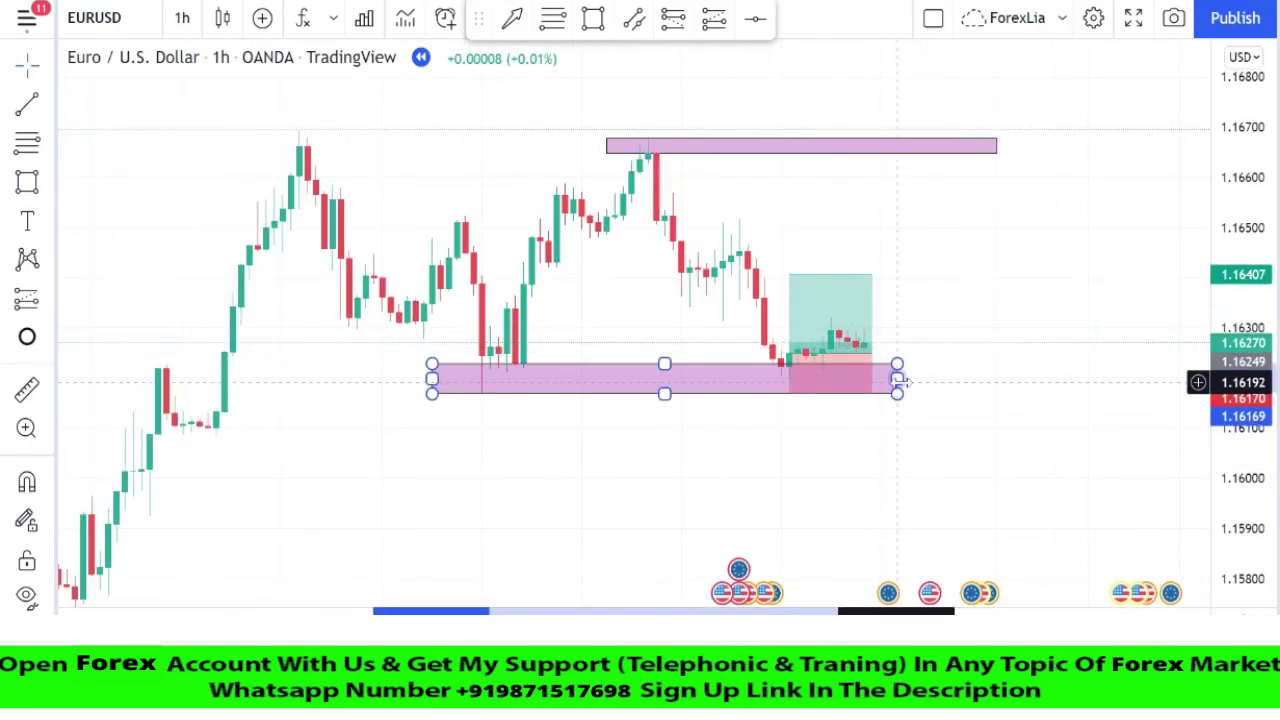
click(886, 312)
click(951, 77)
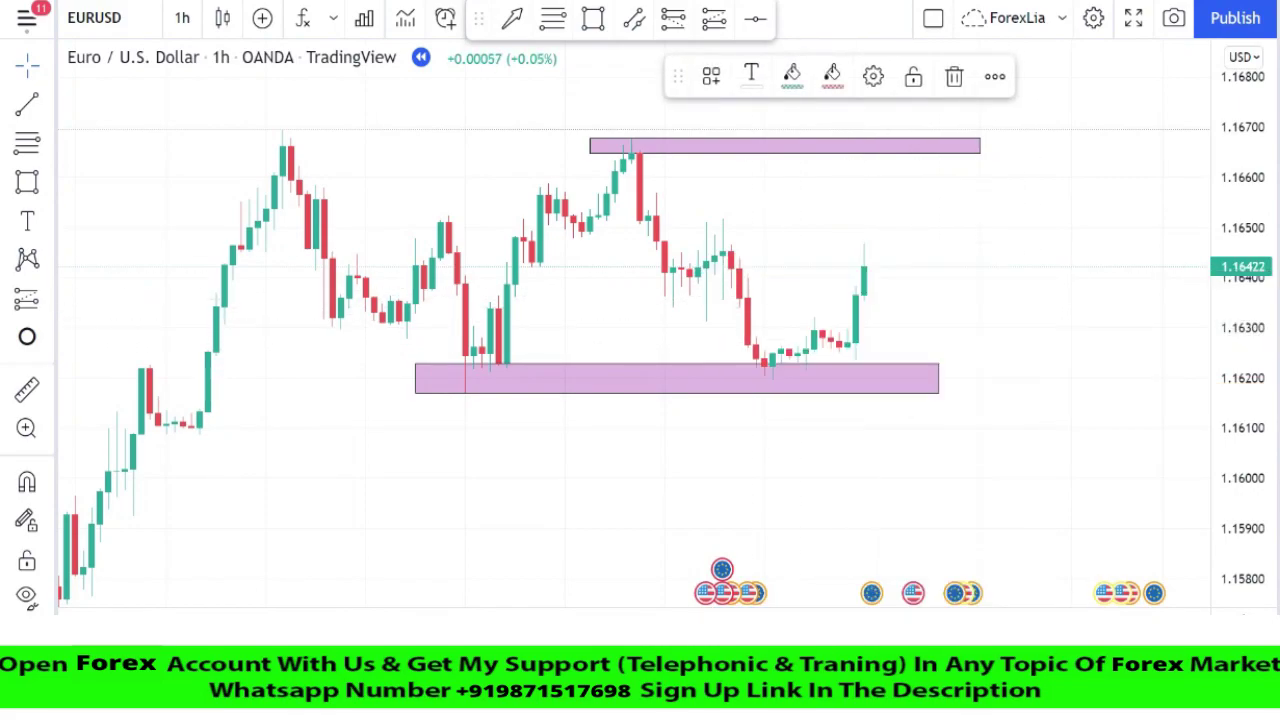
Extend the support rectangle forward in time beyond the latest candles
scroll(960, 260, down, 2)
drag(960, 260, 862, 260)
drag(1234, 208, 1234, 340)
click(846, 366)
drag(846, 366, 918, 366)
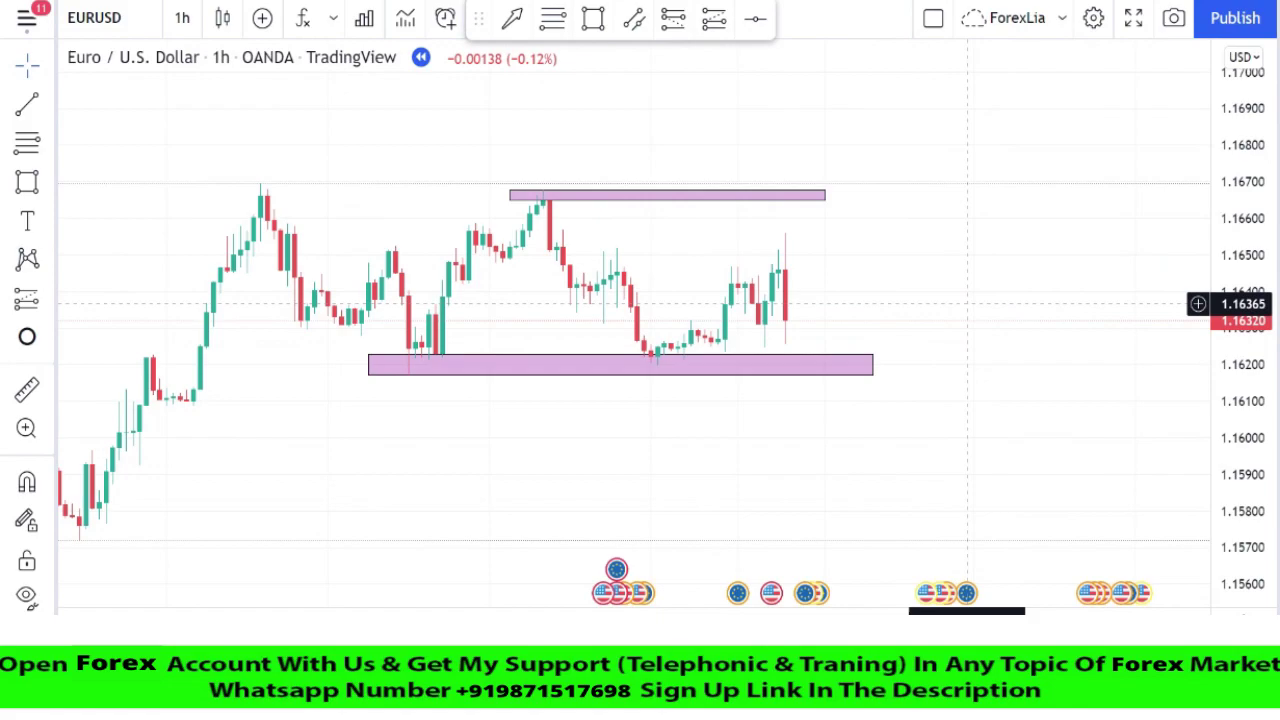
Add a long position above the support zone with entry 1.16327, stop 1.16170 and target 1.16641
scroll(129, 365, up, 3)
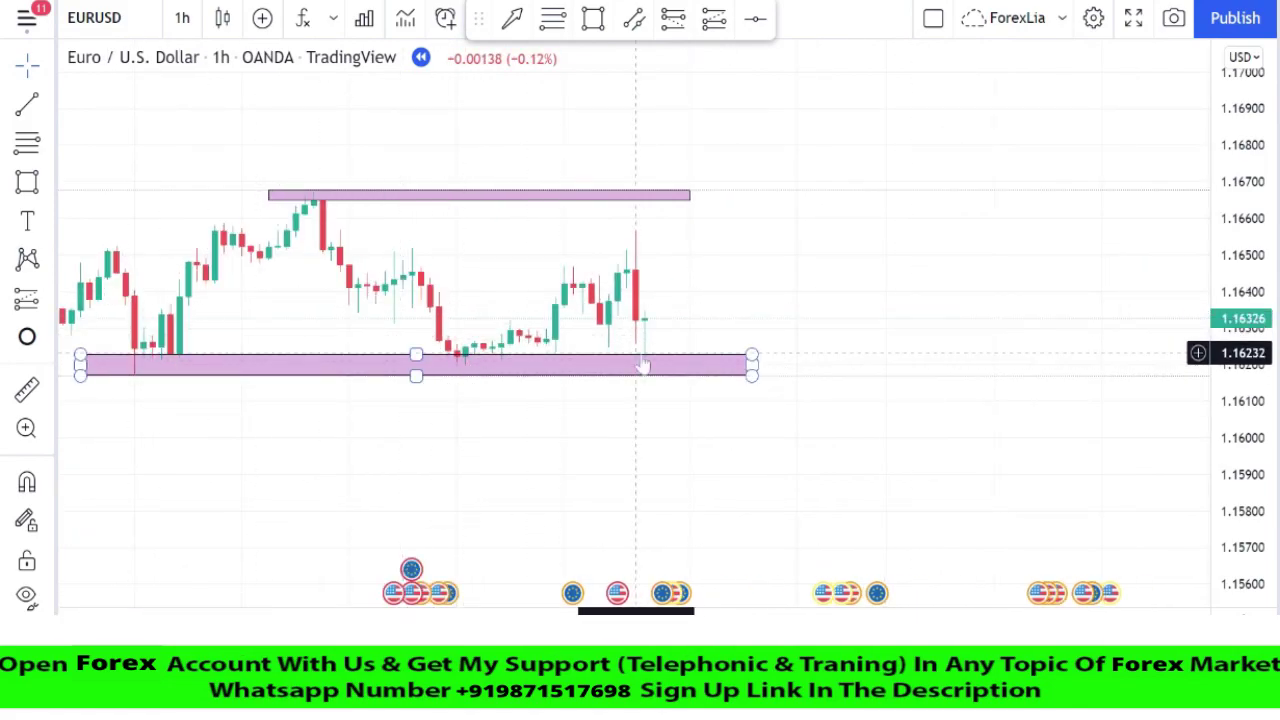
scroll(643, 366, up, 3)
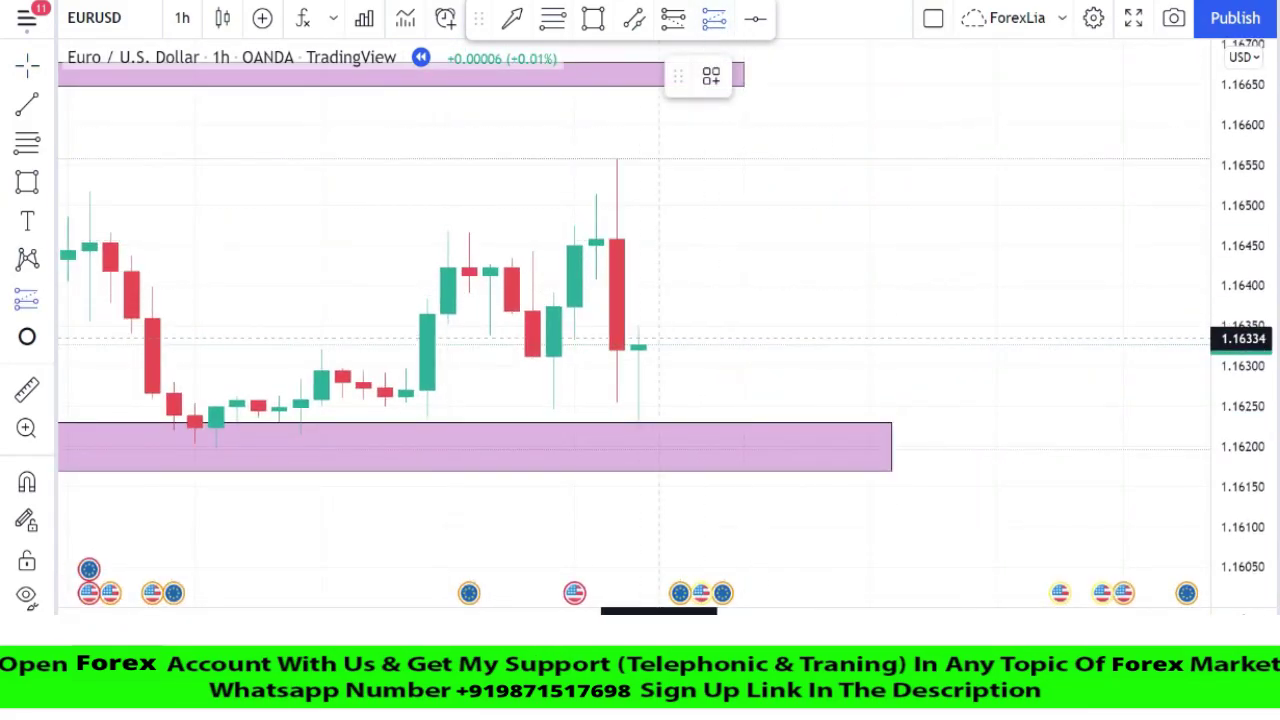
click(638, 343)
drag(641, 404, 648, 471)
drag(868, 209, 877, 343)
drag(647, 421, 654, 228)
drag(1240, 170, 1240, 435)
Step the replay forward candle by candle and remove the long position entered at 1.16327
key(shift+Right)
key(shift+Right)
key(shift+Right)
scroll(1112, 400, down, 6)
drag(1072, 379, 871, 403)
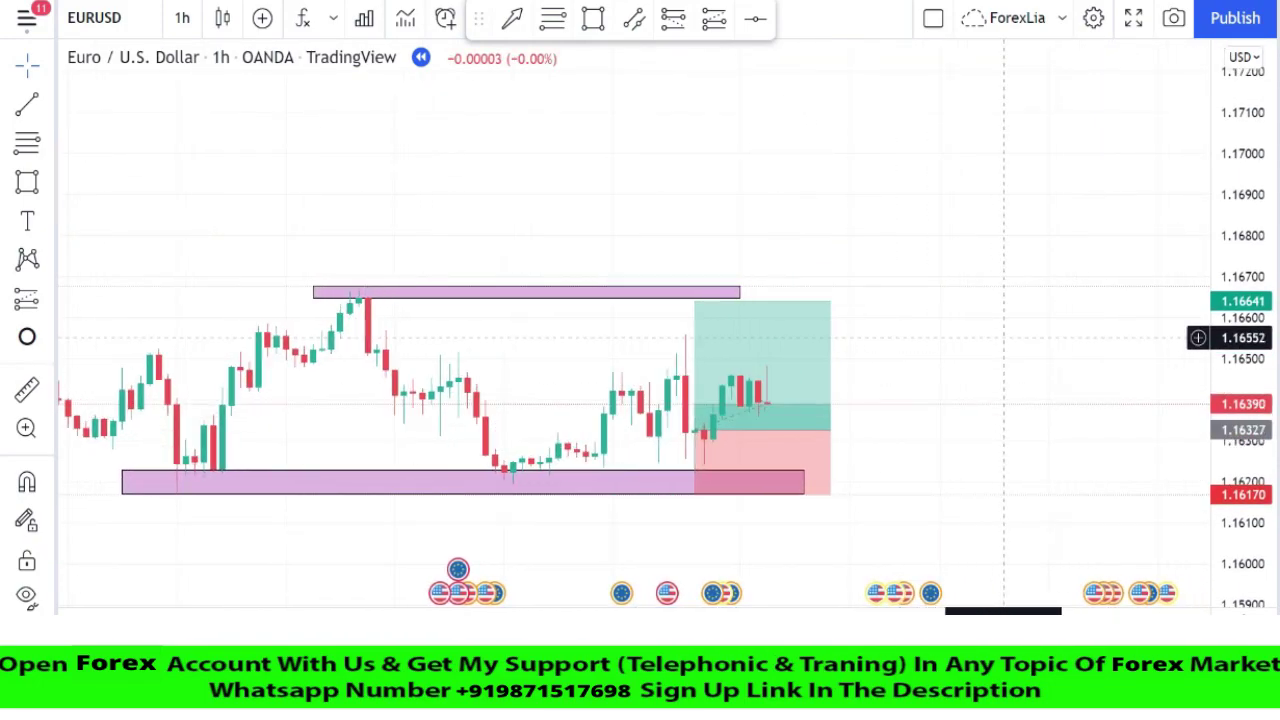
right_click(777, 313)
click(880, 652)
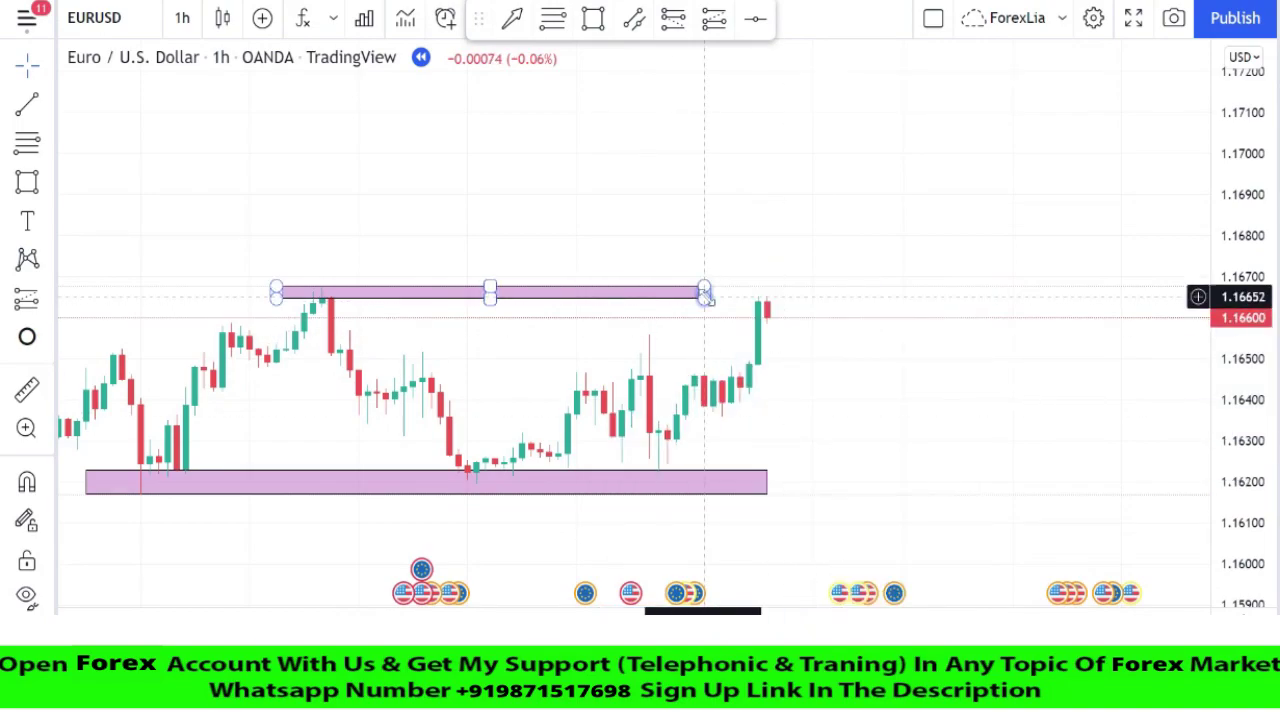
Extend the resistance rectangle forward in time beyond the latest candles
drag(705, 293, 931, 294)
click(892, 268)
scroll(828, 308, down, 2)
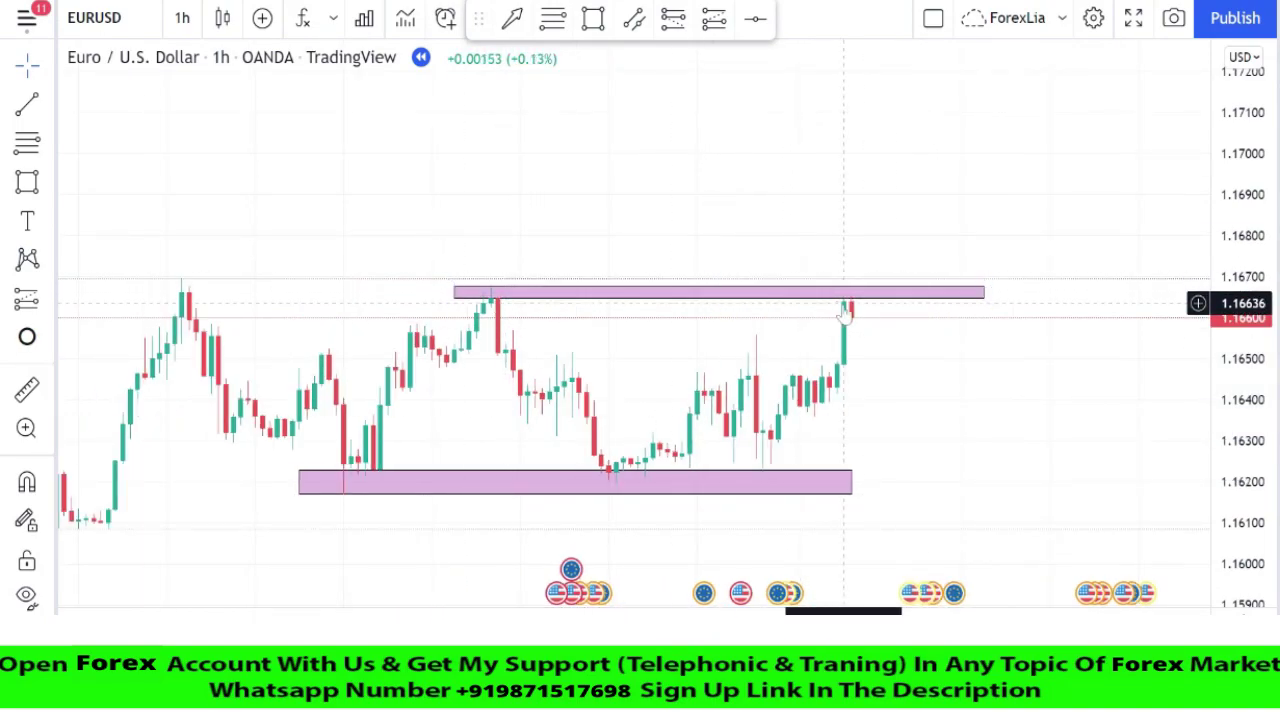
Add a short position at the resistance zone with entry 1.16601, stop 1.16677 and target 1.16449
scroll(844, 306, up, 3)
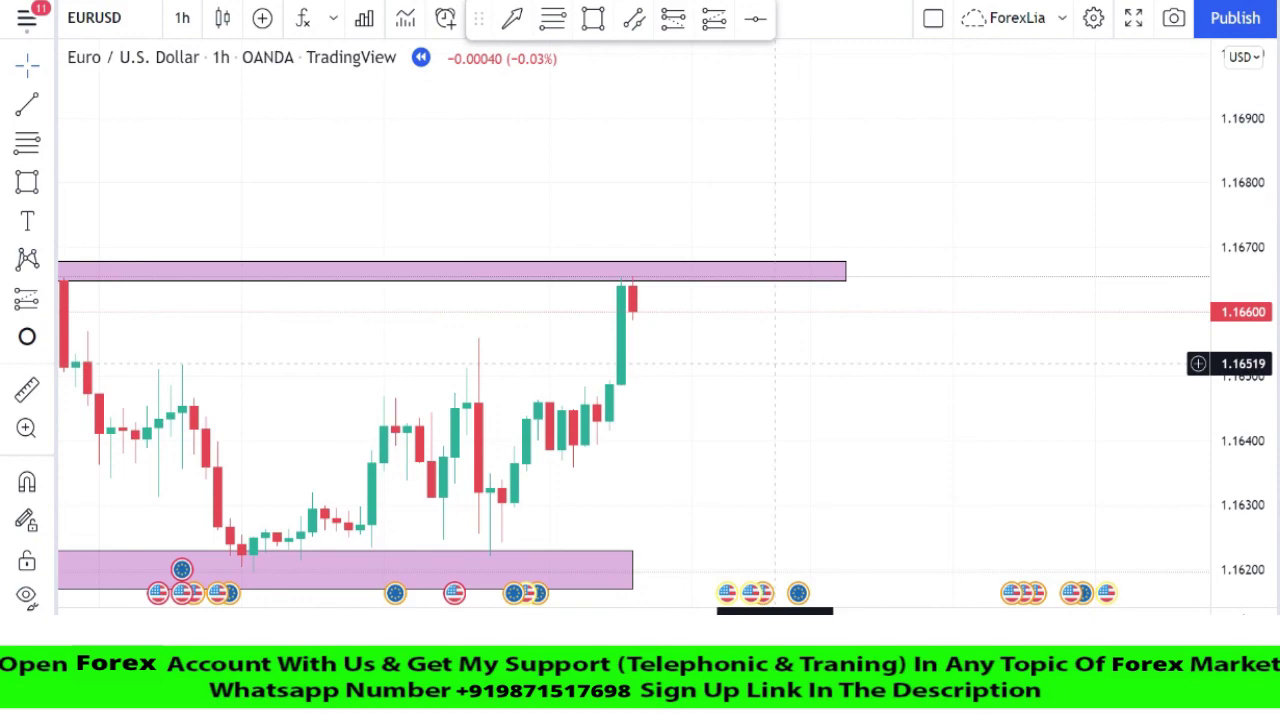
scroll(771, 305, up, 2)
click(771, 312)
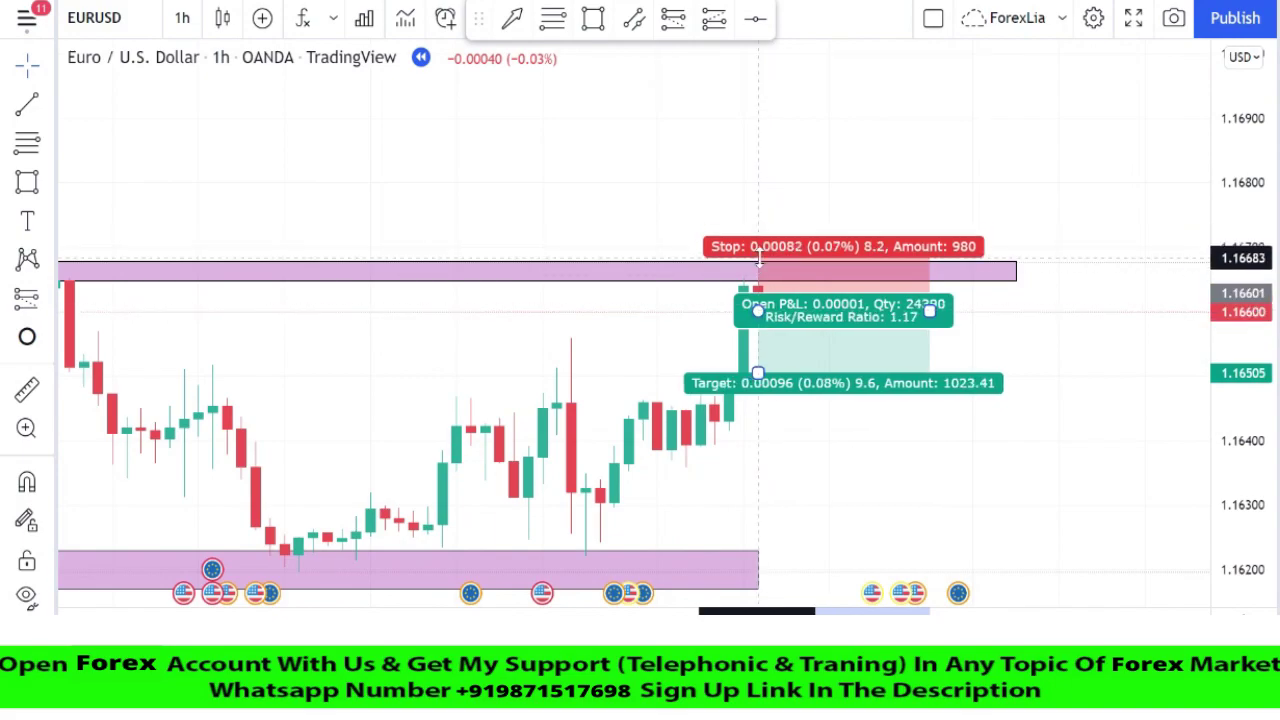
drag(758, 396, 758, 410)
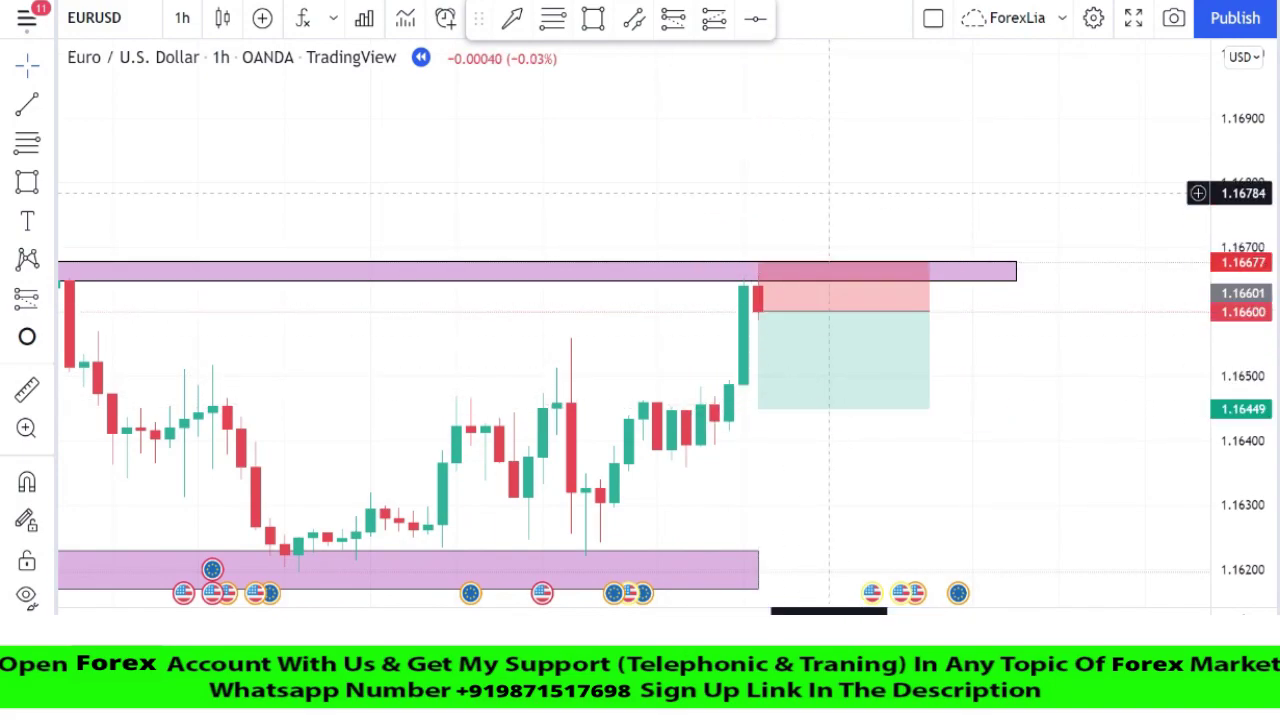
Advance the replay and delete the short position
click(838, 316)
click(733, 343)
key(Delete)
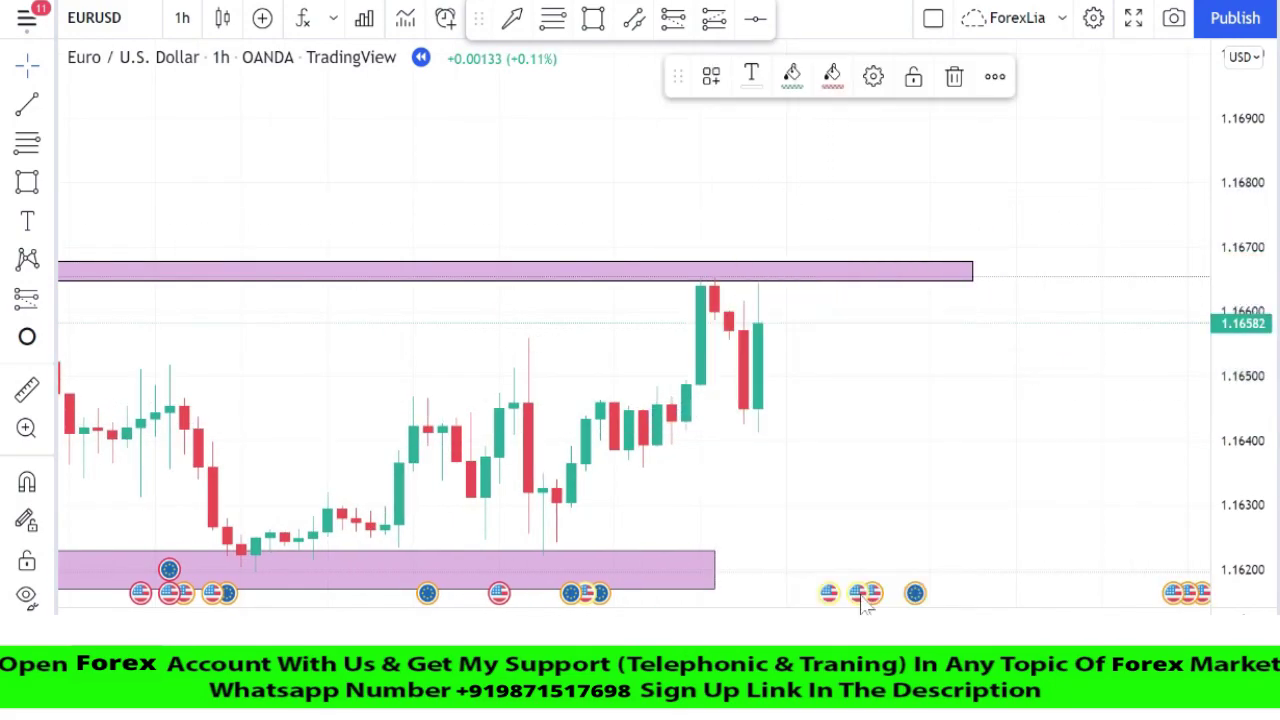
Draw a rising trend line touching the two major swing highs, from about 1.16374 to about 1.16794
drag(866, 609, 1005, 609)
drag(1243, 228, 1243, 346)
drag(900, 609, 1062, 609)
drag(876, 218, 771, 220)
scroll(778, 190, down, 3)
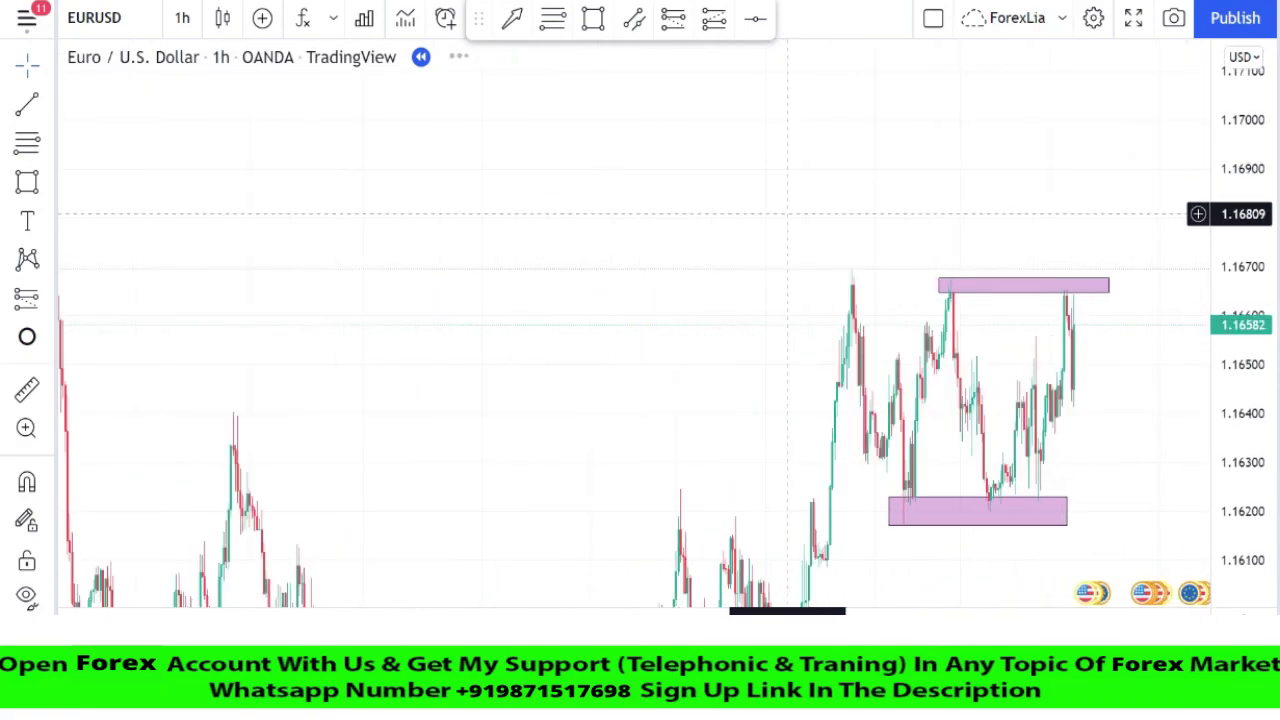
scroll(588, 464, down, 1)
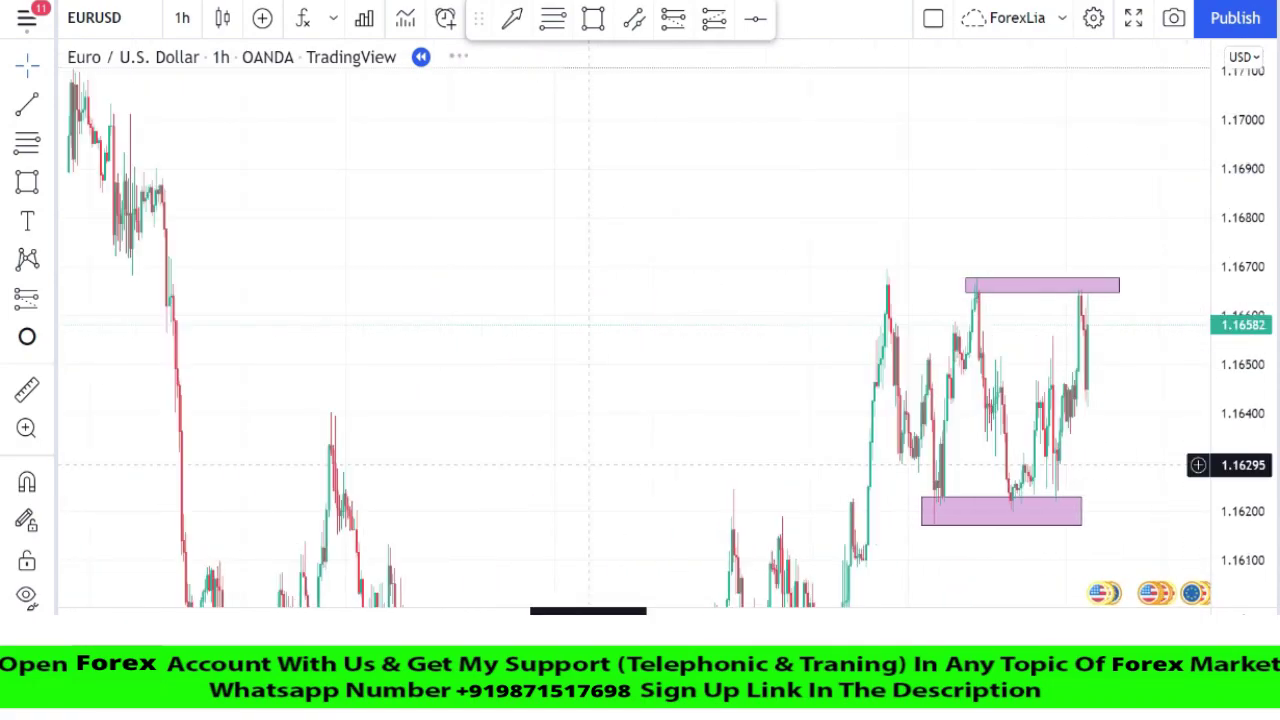
scroll(588, 464, up, 1)
scroll(492, 190, up, 1)
drag(635, 127, 673, 45)
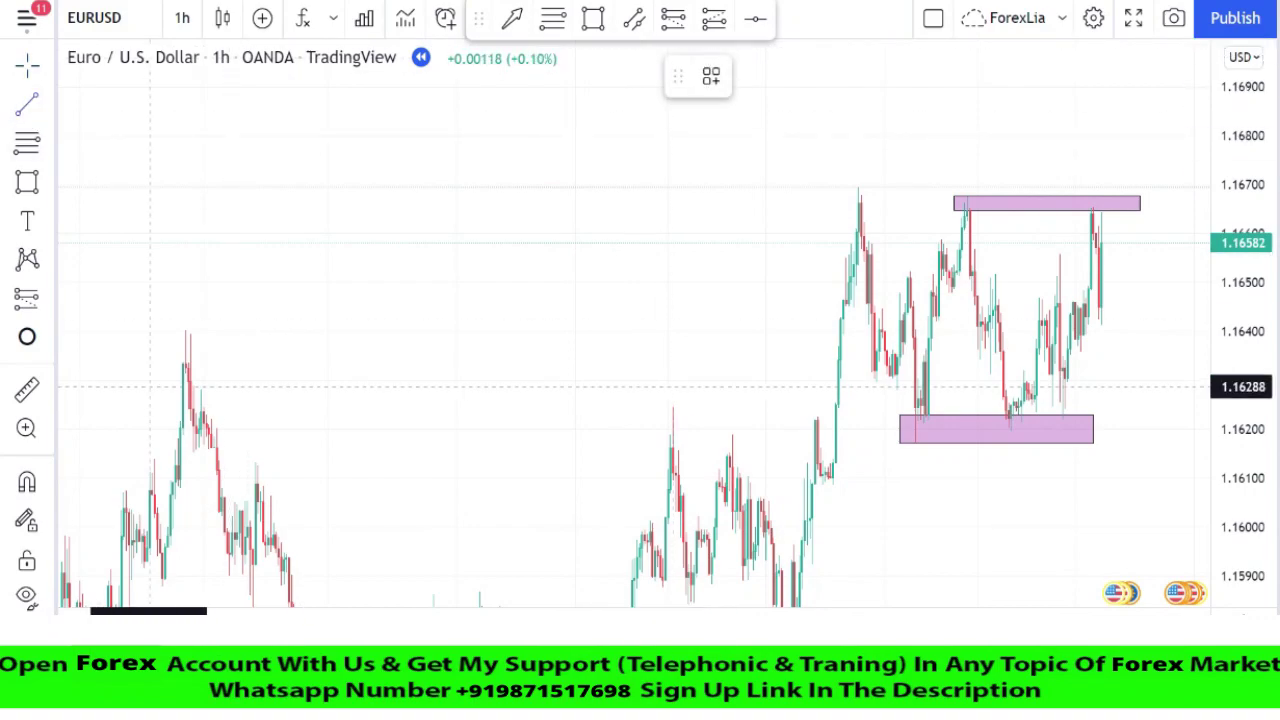
click(119, 341)
click(1093, 139)
click(175, 350)
drag(119, 341, 130, 344)
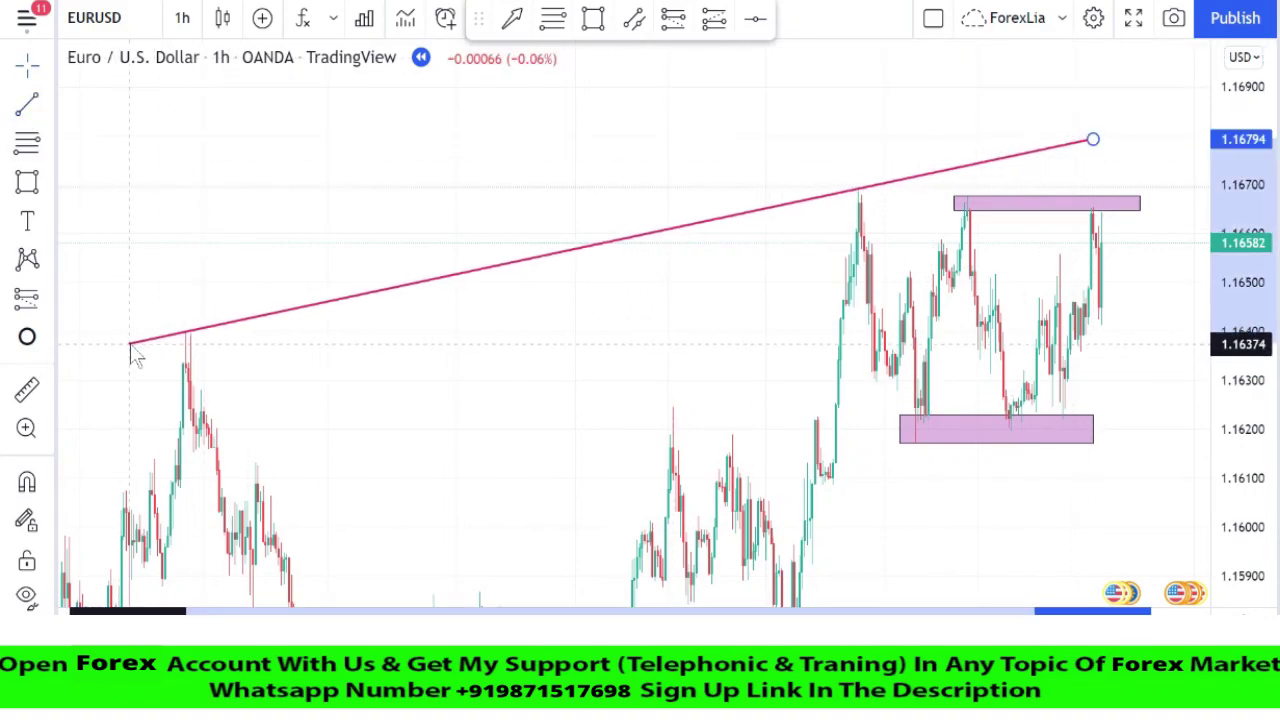
Extend the trend line's later end to about 1.16904
drag(1162, 93, 989, 217)
drag(920, 262, 1166, 208)
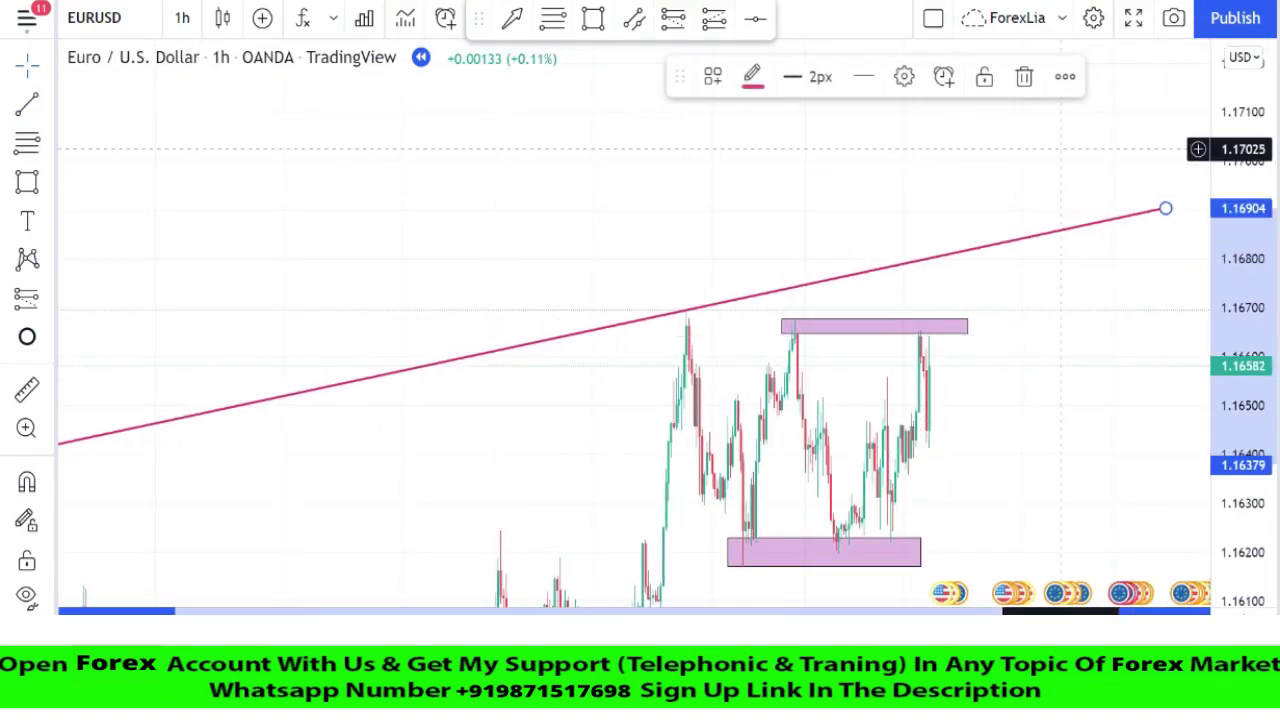
click(1060, 149)
Examine the price action around the support zone as the replay advances
scroll(1133, 427, down, 3)
scroll(1133, 427, up, 5)
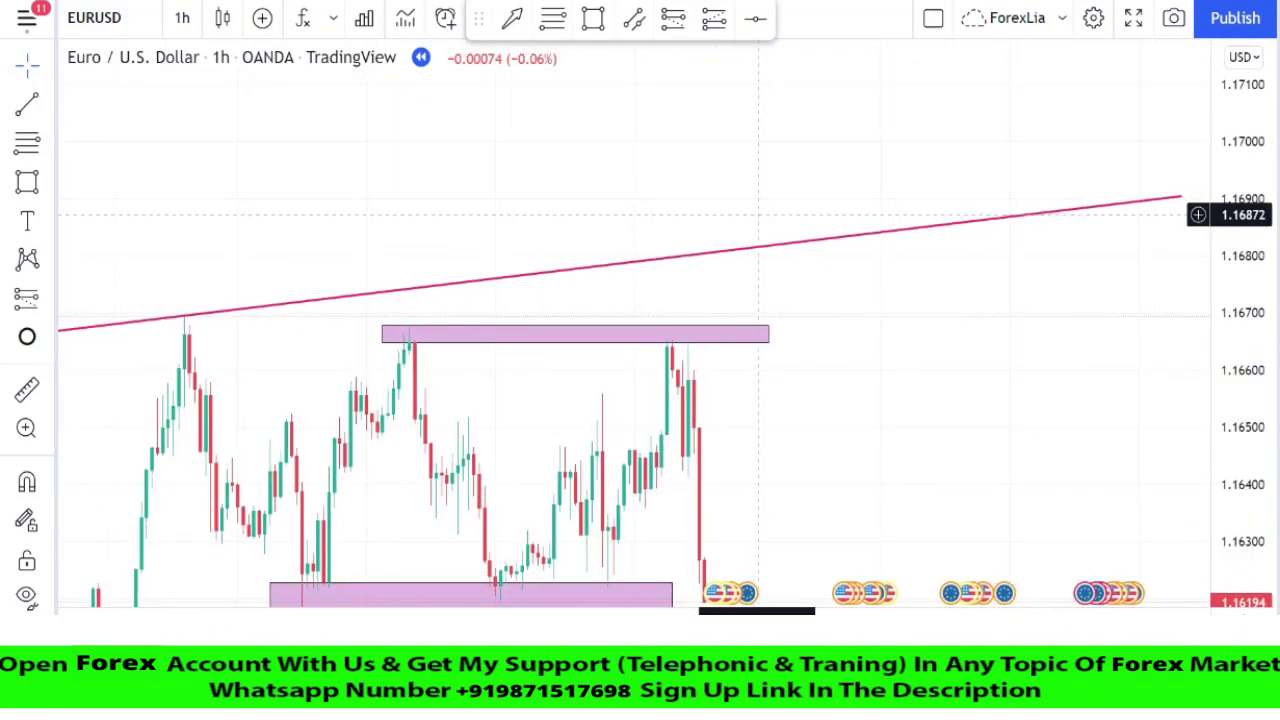
drag(1250, 352, 1258, 486)
drag(1100, 430, 952, 380)
scroll(952, 380, down, 1)
drag(1227, 328, 1217, 286)
scroll(1215, 286, up, 1)
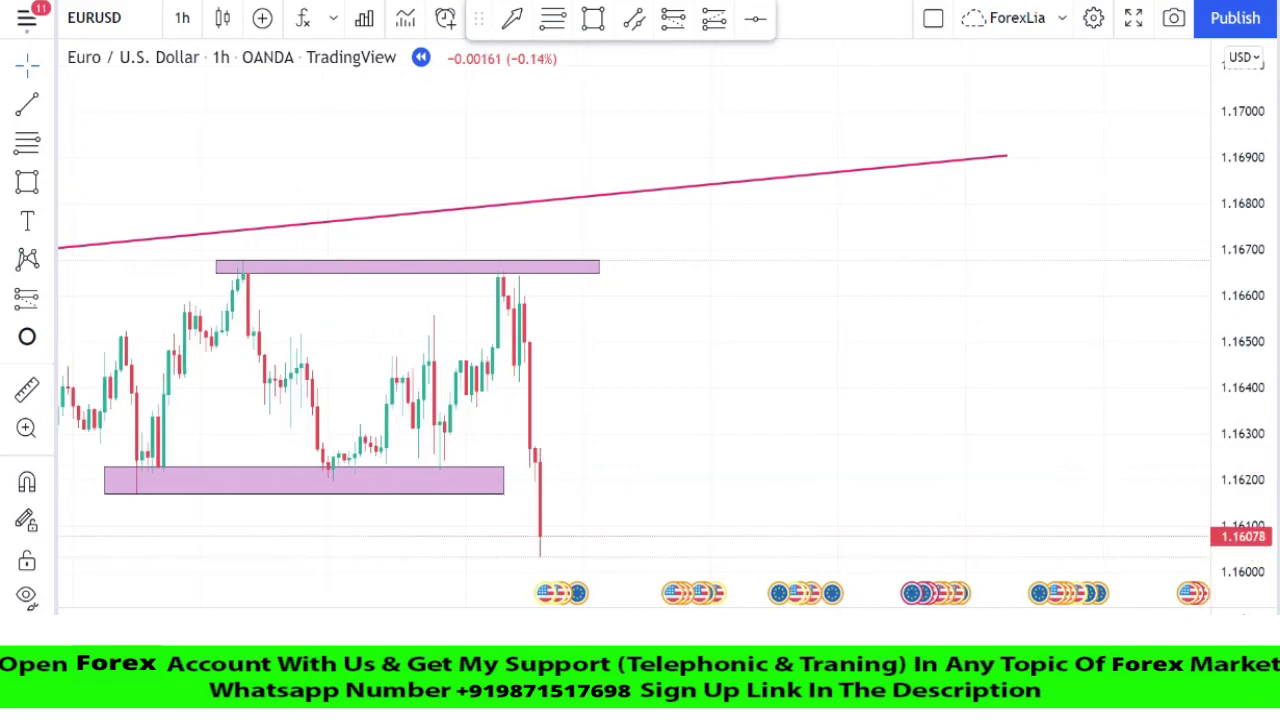
Draw a resistance rectangle at about 1.1623–1.1626 and a support rectangle at about 1.1585–1.1587 around the newest swing high and low
drag(896, 392, 917, 264)
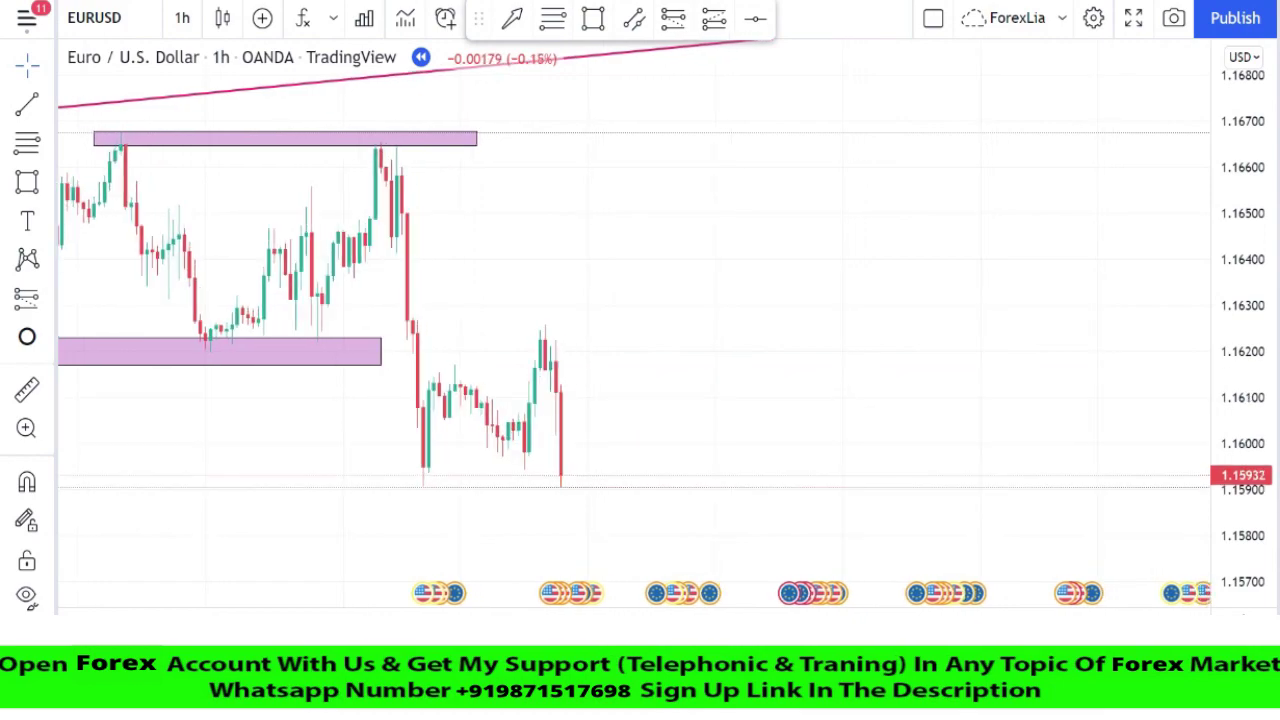
drag(518, 339, 900, 330)
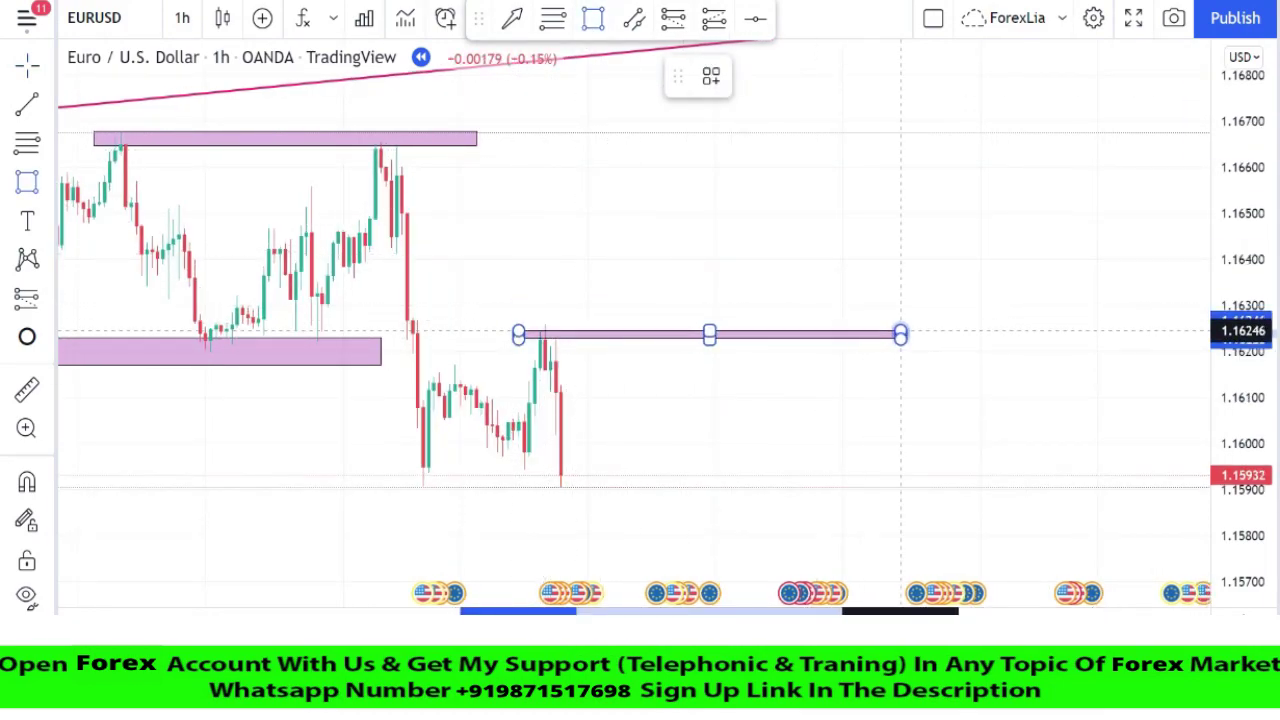
click(981, 330)
click(960, 416)
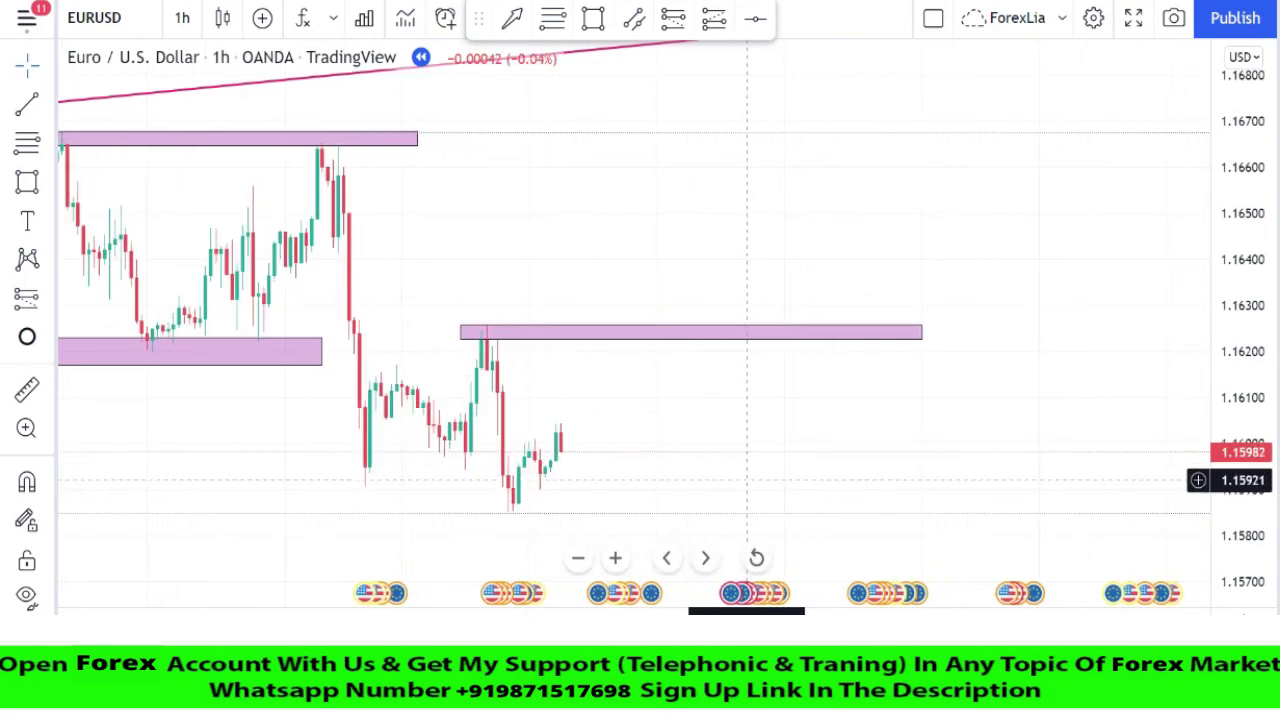
drag(747, 480, 728, 401)
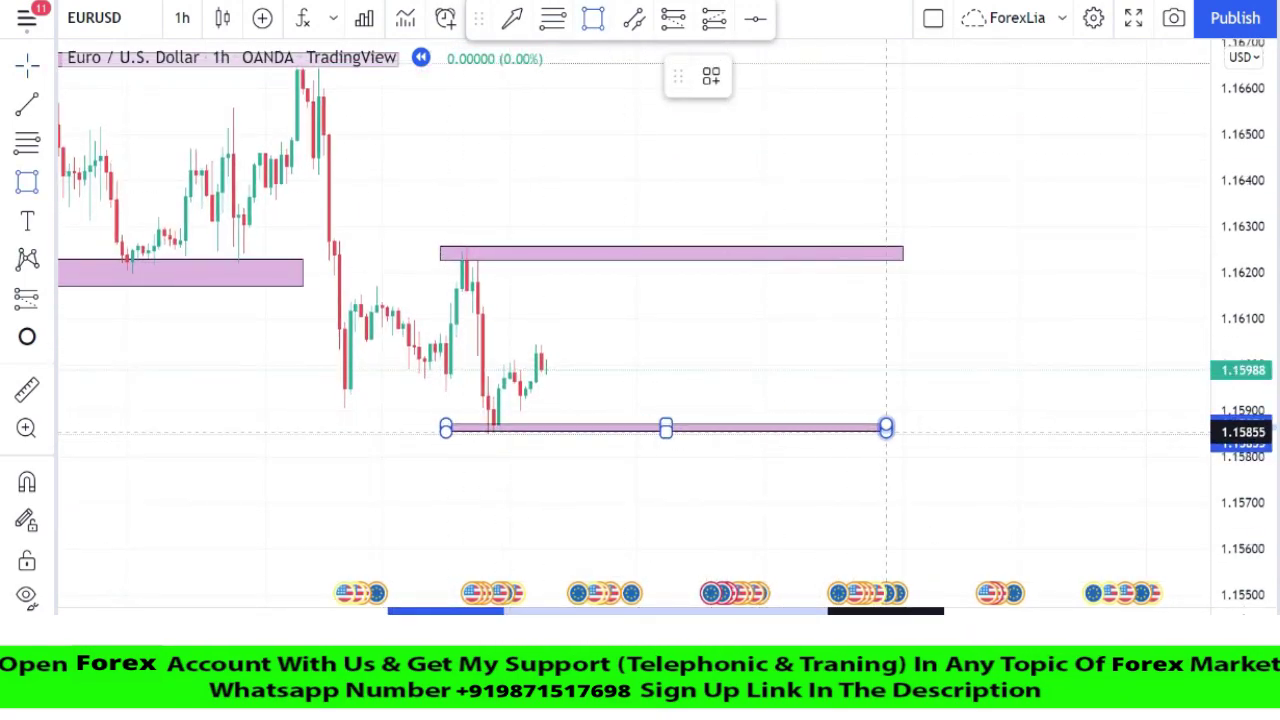
click(898, 380)
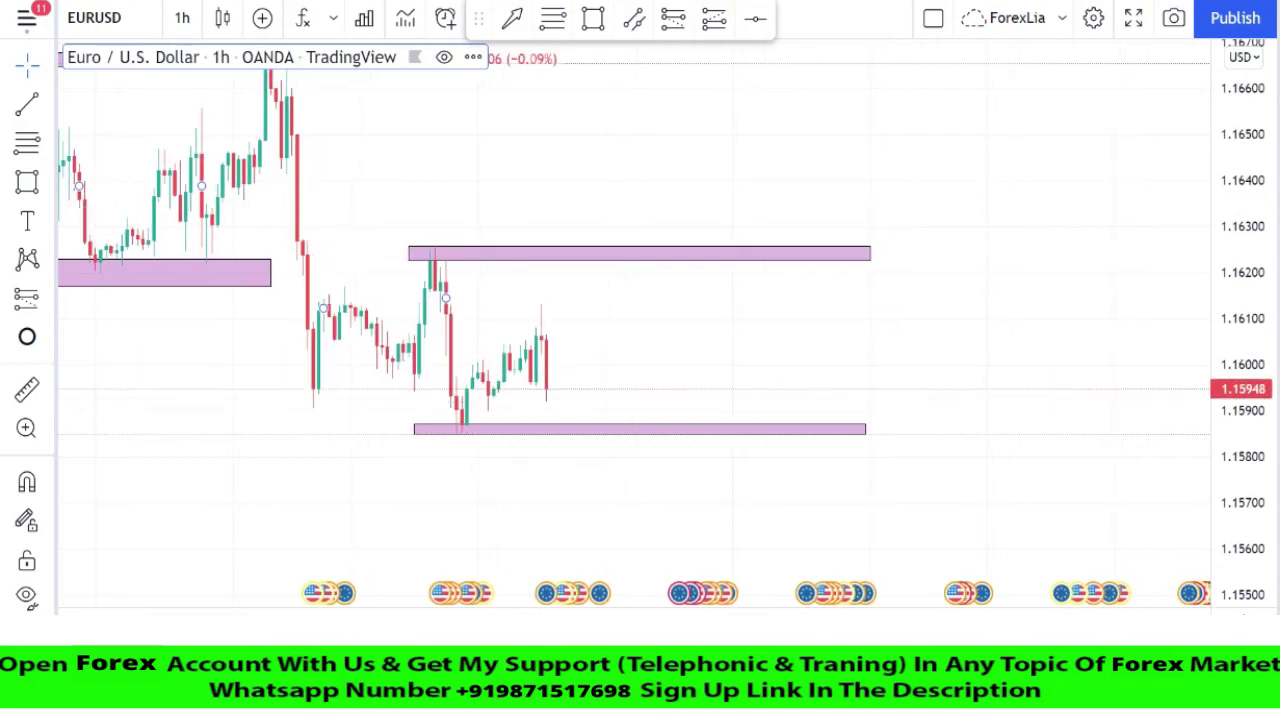
Add a long position at the new support zone with entry 1.15945, stop 1.15849 and target 1.16137
scroll(386, 474, up, 4)
drag(439, 461, 803, 483)
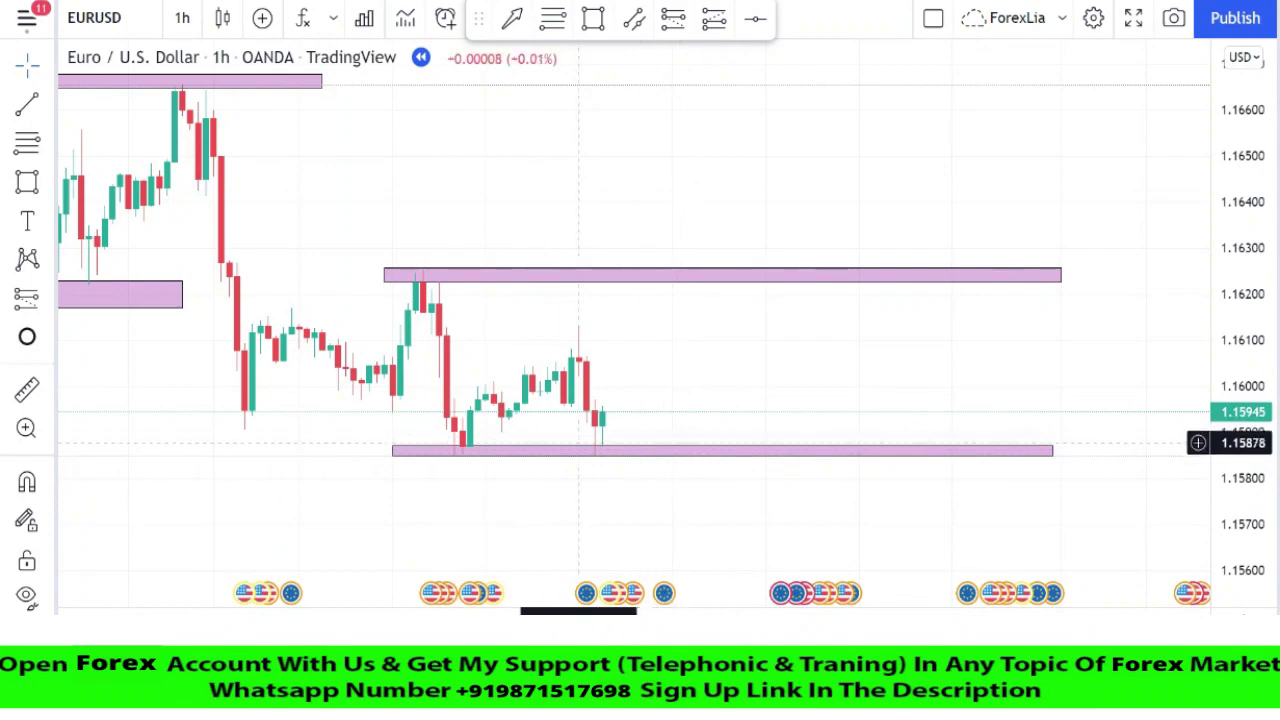
scroll(857, 403, up, 8)
drag(462, 390, 1196, 172)
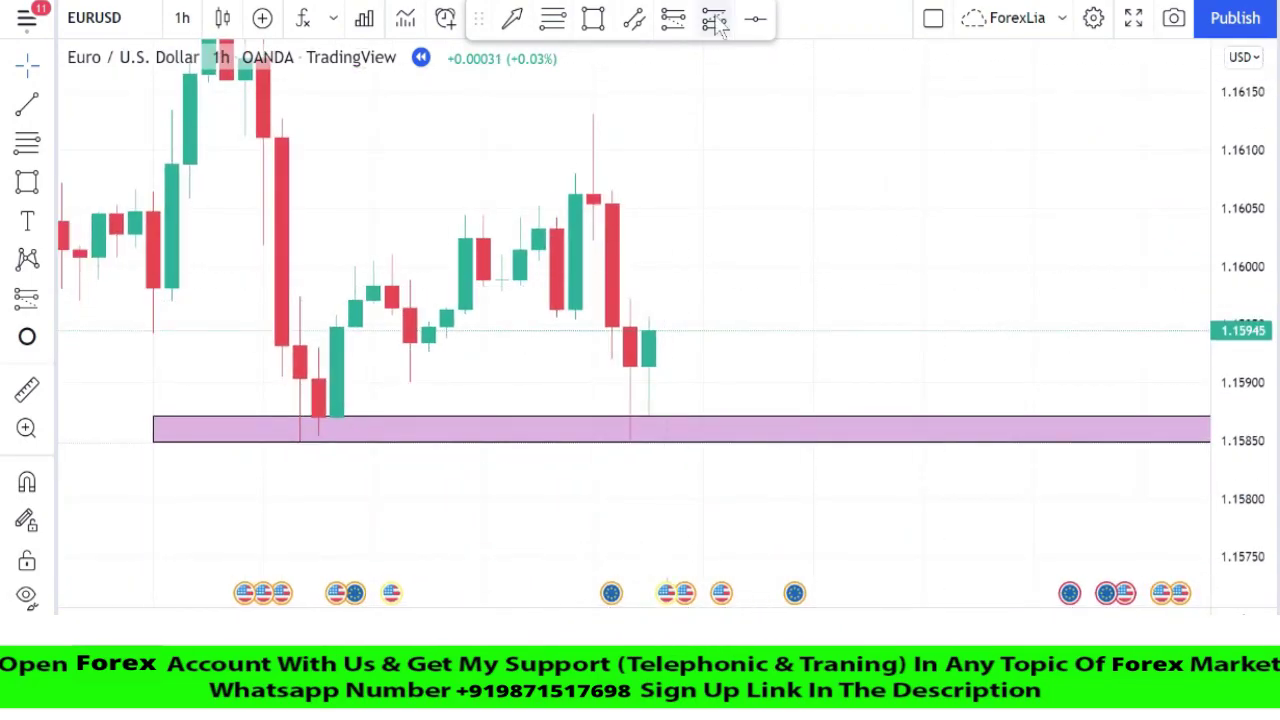
click(648, 330)
drag(649, 426, 649, 442)
drag(650, 508, 665, 569)
drag(664, 296, 638, 172)
scroll(636, 170, down, 6)
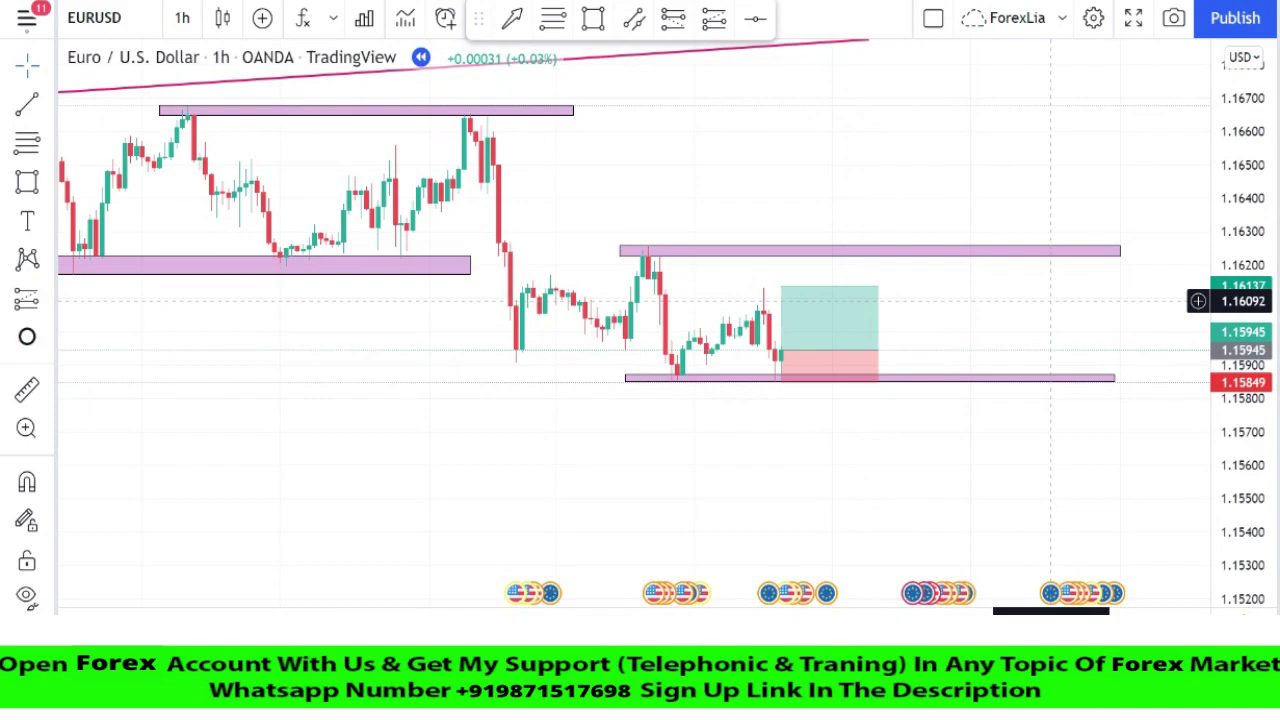
Delete the long position and add a short position at the resistance zone with entry 1.16180, stop 1.16262 and target about 1.16017
key(Delete)
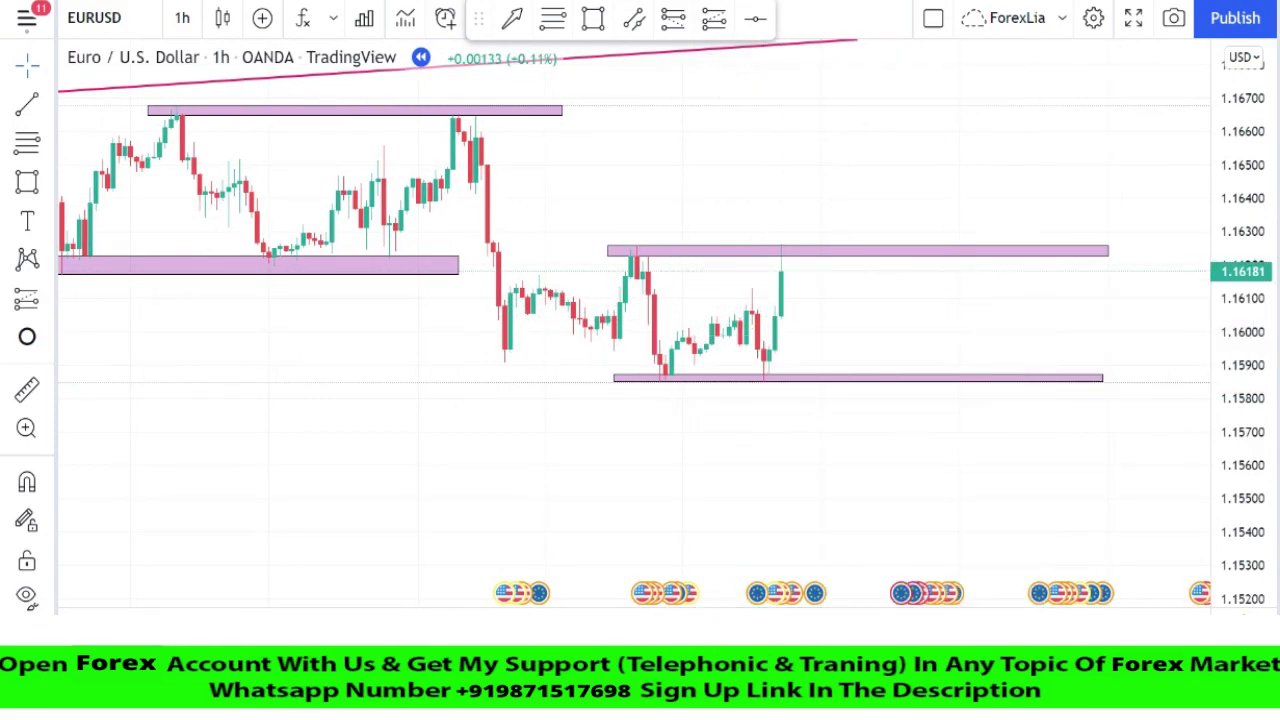
scroll(960, 285, up, 8)
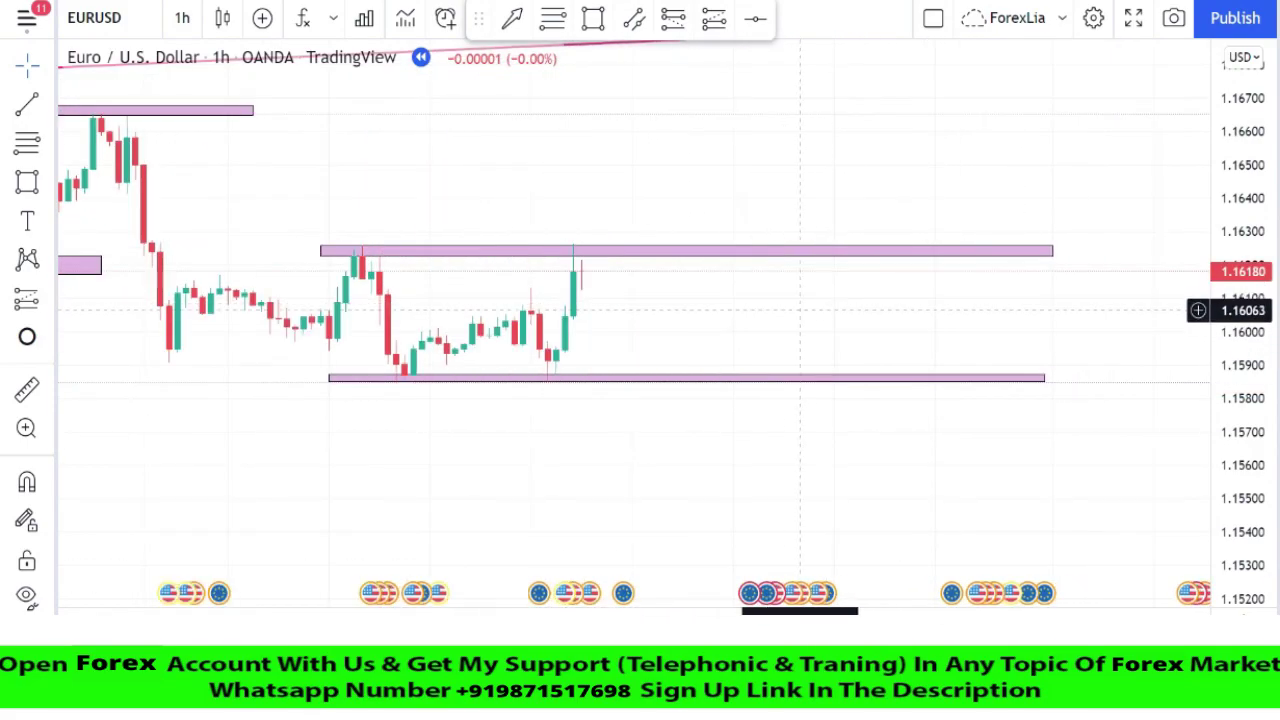
drag(814, 275, 864, 373)
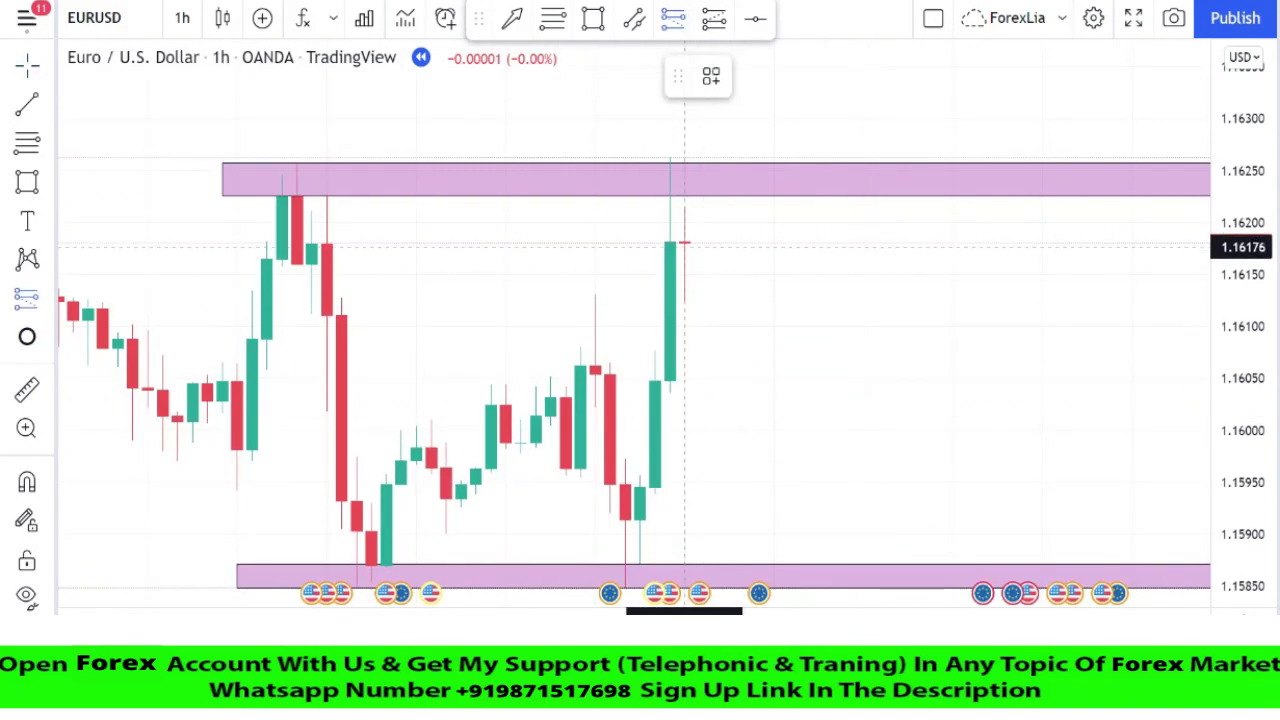
click(684, 247)
drag(685, 157, 685, 158)
drag(692, 329, 709, 417)
Fine-tune the short position's target to 1.16016 for a risk/reward ratio of 2
scroll(960, 375, up, 4)
drag(1236, 450, 1234, 296)
scroll(1198, 317, up, 3)
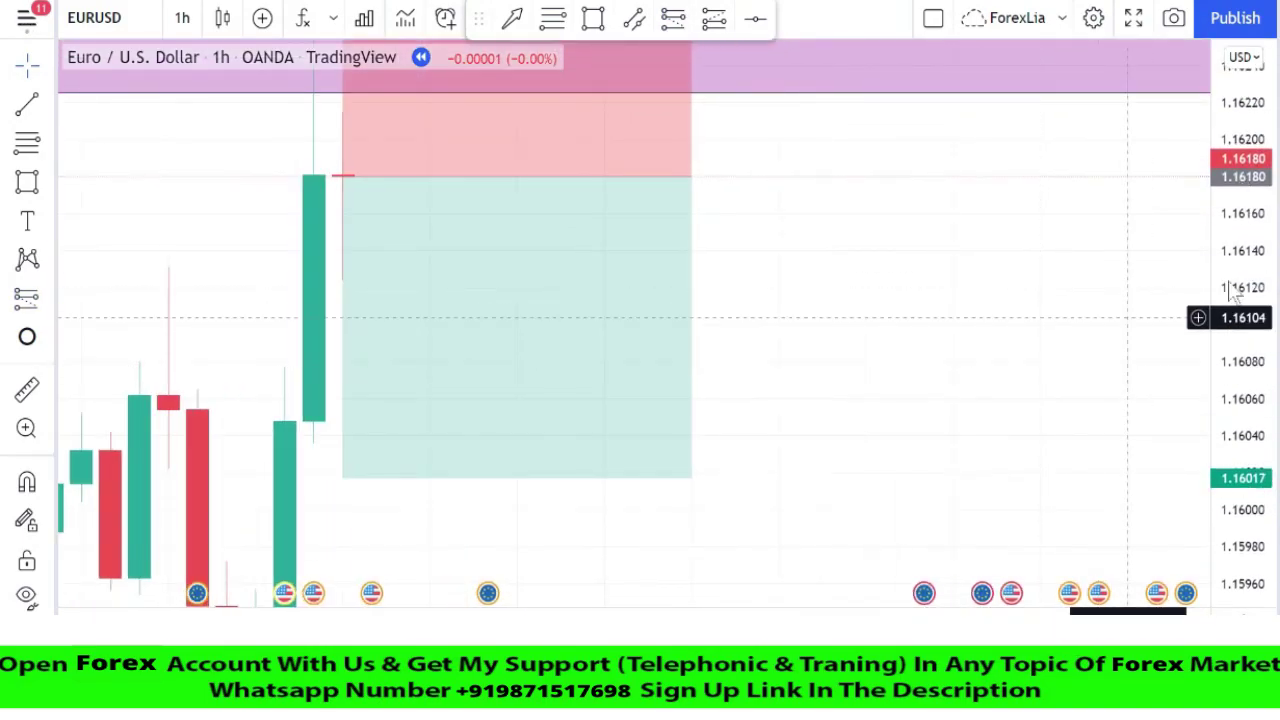
drag(940, 350, 1048, 316)
drag(452, 446, 453, 449)
drag(1270, 163, 1256, 310)
scroll(1082, 374, down, 4)
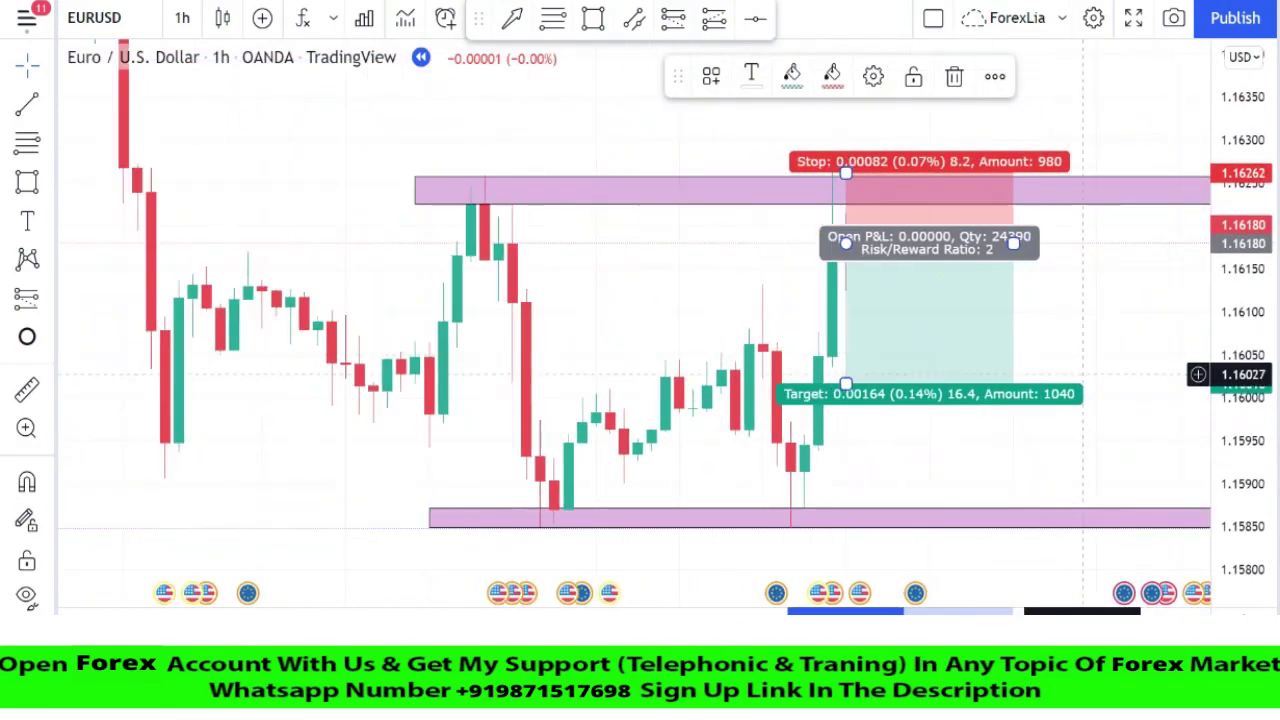
Advance the replay by a bar and delete the short position at the resistance zone
drag(1083, 375, 952, 382)
key(shift+Down)
right_click(846, 360)
click(902, 650)
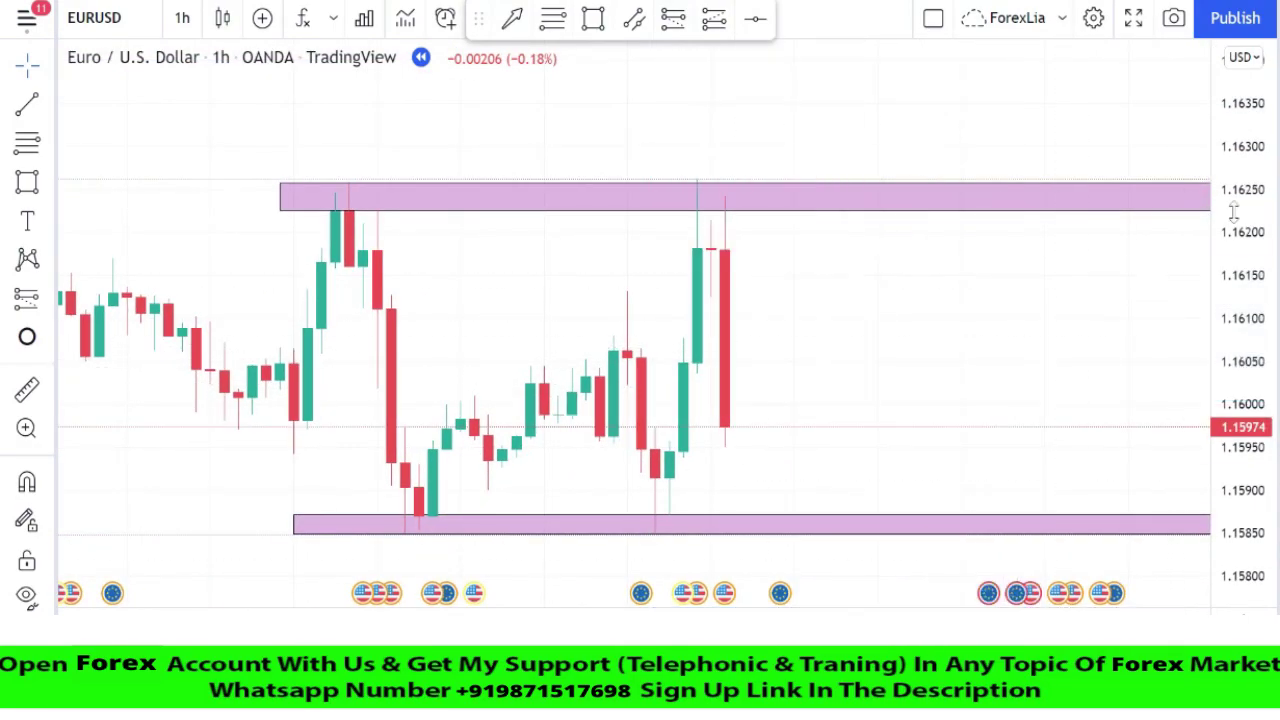
Add a long position at the retested support zone with entry 1.15926, stop 1.15822 and target 1.16134
drag(1234, 211, 1236, 345)
scroll(1062, 370, down, 6)
drag(905, 374, 638, 386)
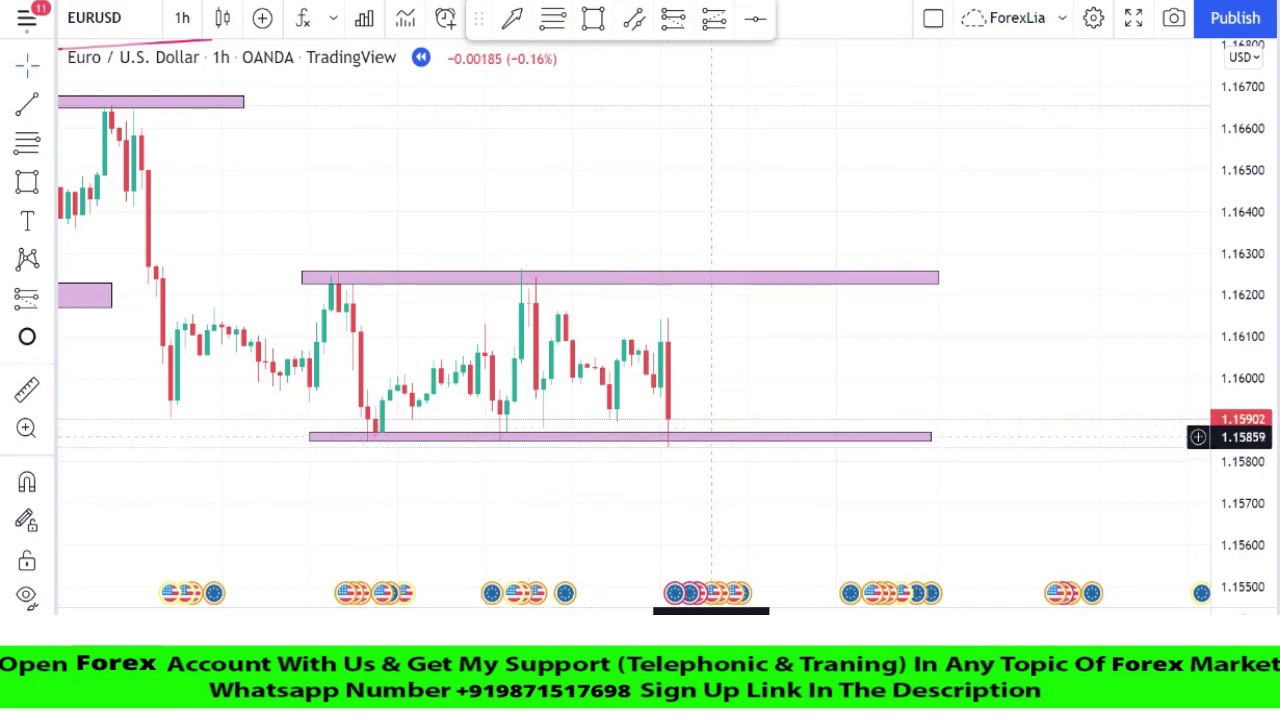
scroll(735, 455, up, 5)
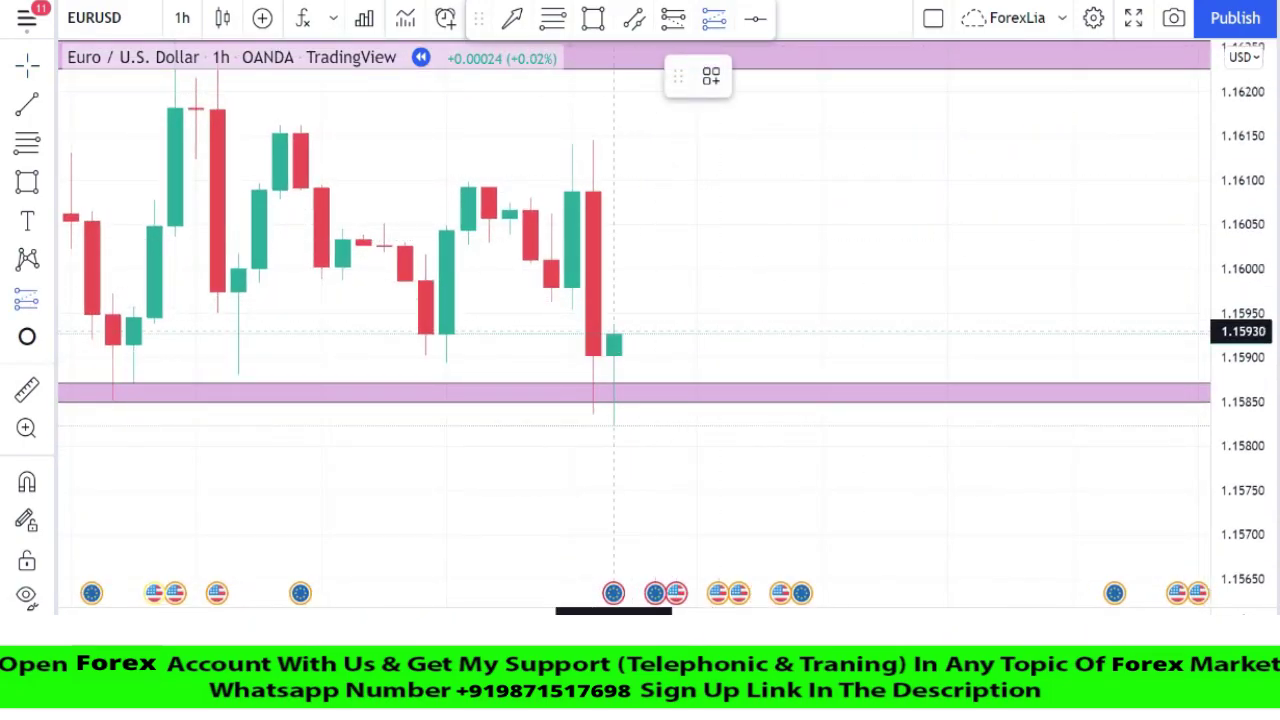
click(617, 334)
drag(617, 414, 622, 426)
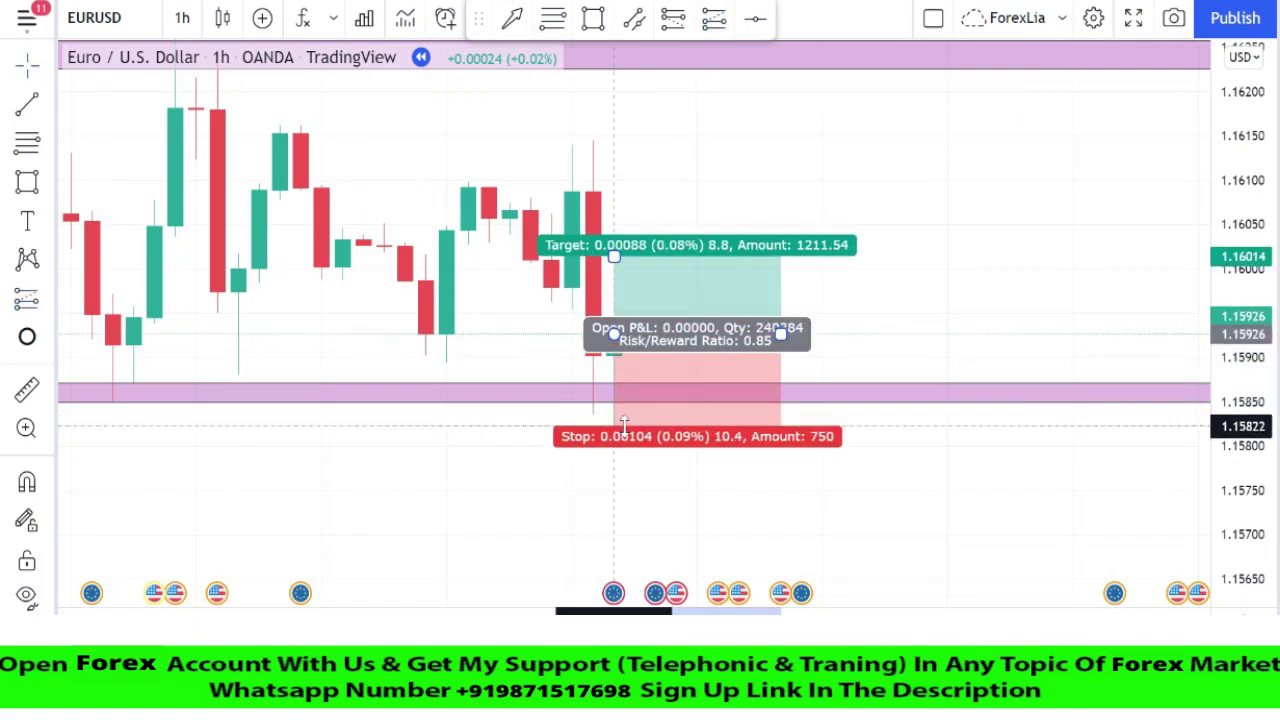
drag(620, 257, 626, 148)
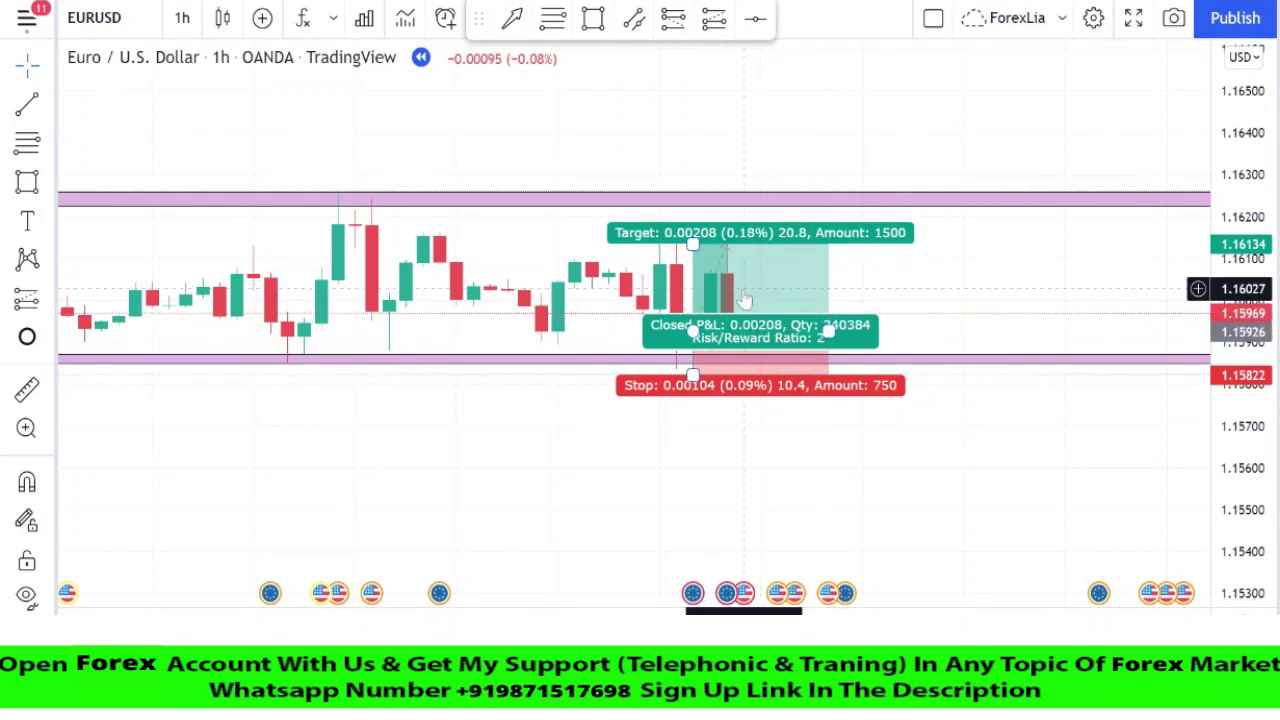
Delete the long position at the support zone
right_click(744, 290)
click(800, 631)
scroll(830, 560, down, 7)
drag(1235, 205, 1225, 372)
scroll(1180, 385, down, 7)
drag(1080, 443, 769, 541)
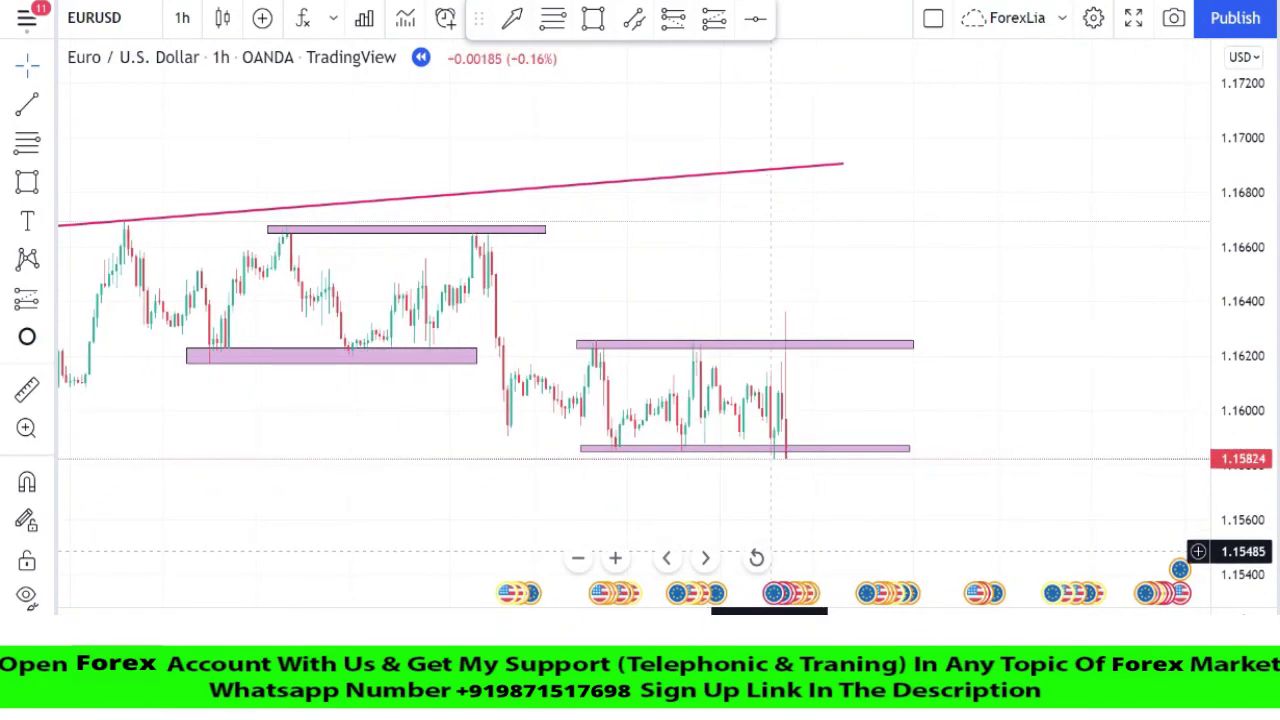
Add a short position where price meets the rising trend line, with entry 1.16786, stop 1.16927 and target about 1.1650
scroll(1037, 426, up, 2)
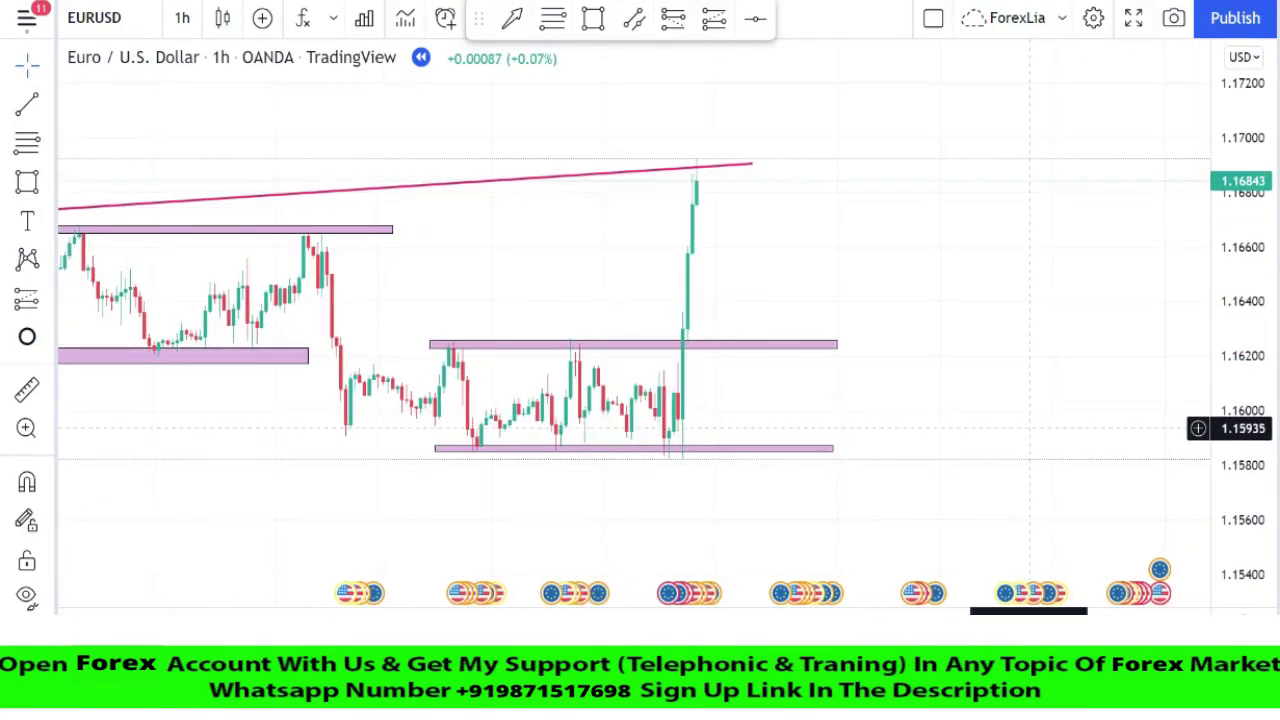
drag(748, 409, 1040, 376)
scroll(1041, 376, down, 3)
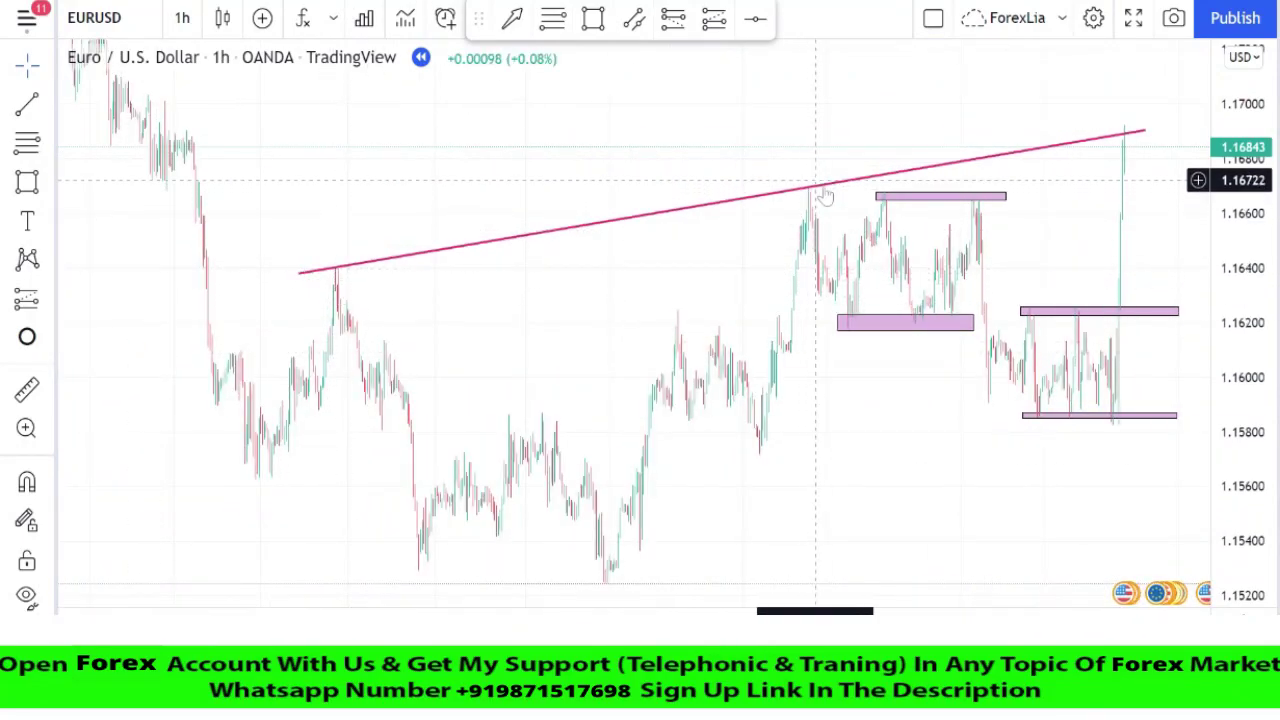
scroll(1153, 387, up, 5)
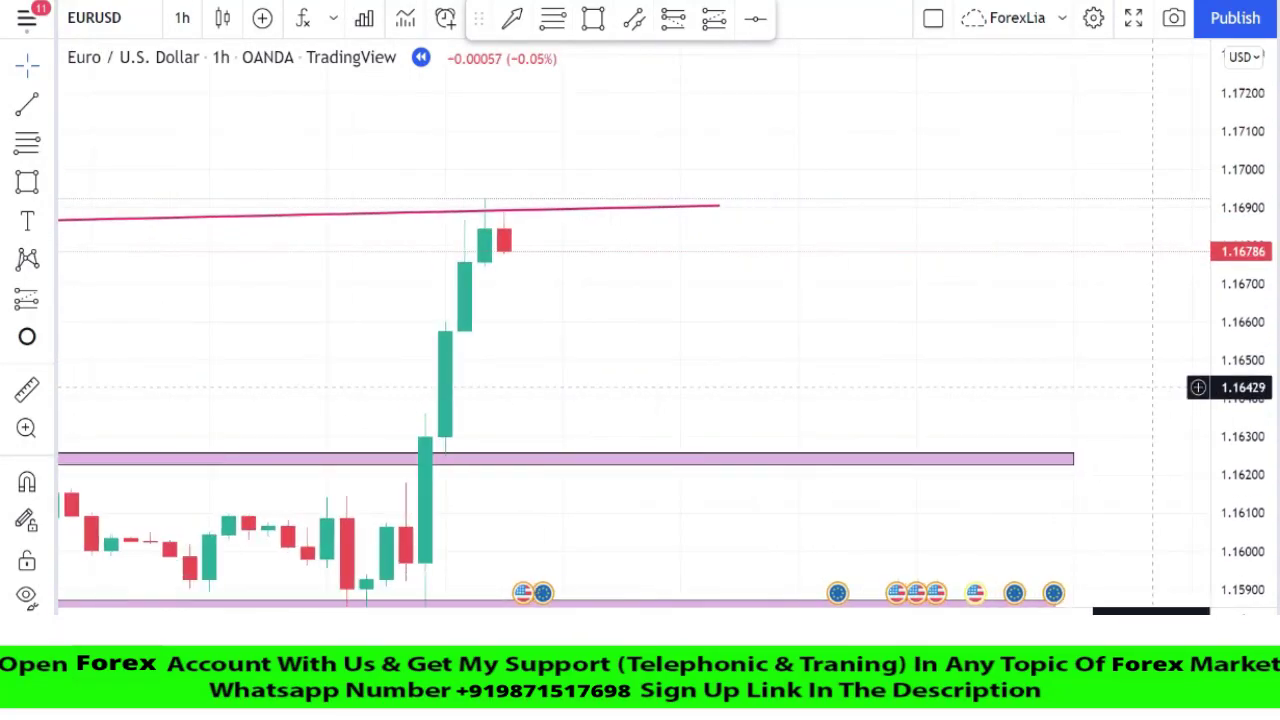
scroll(1153, 387, up, 2)
click(603, 227)
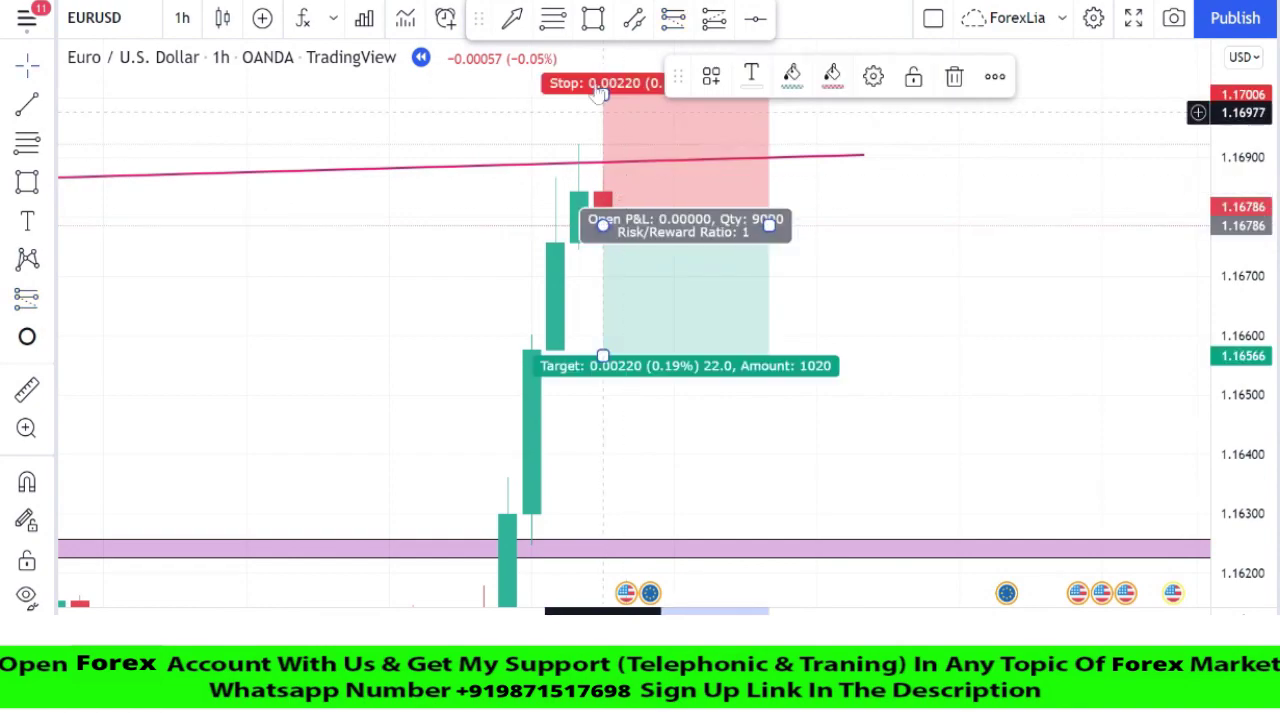
drag(603, 95, 603, 141)
drag(603, 357, 597, 397)
Fine-tune the target of the short position at the trend line to 1.16504
scroll(1003, 386, up, 4)
drag(1240, 386, 1240, 238)
drag(665, 318, 1022, 346)
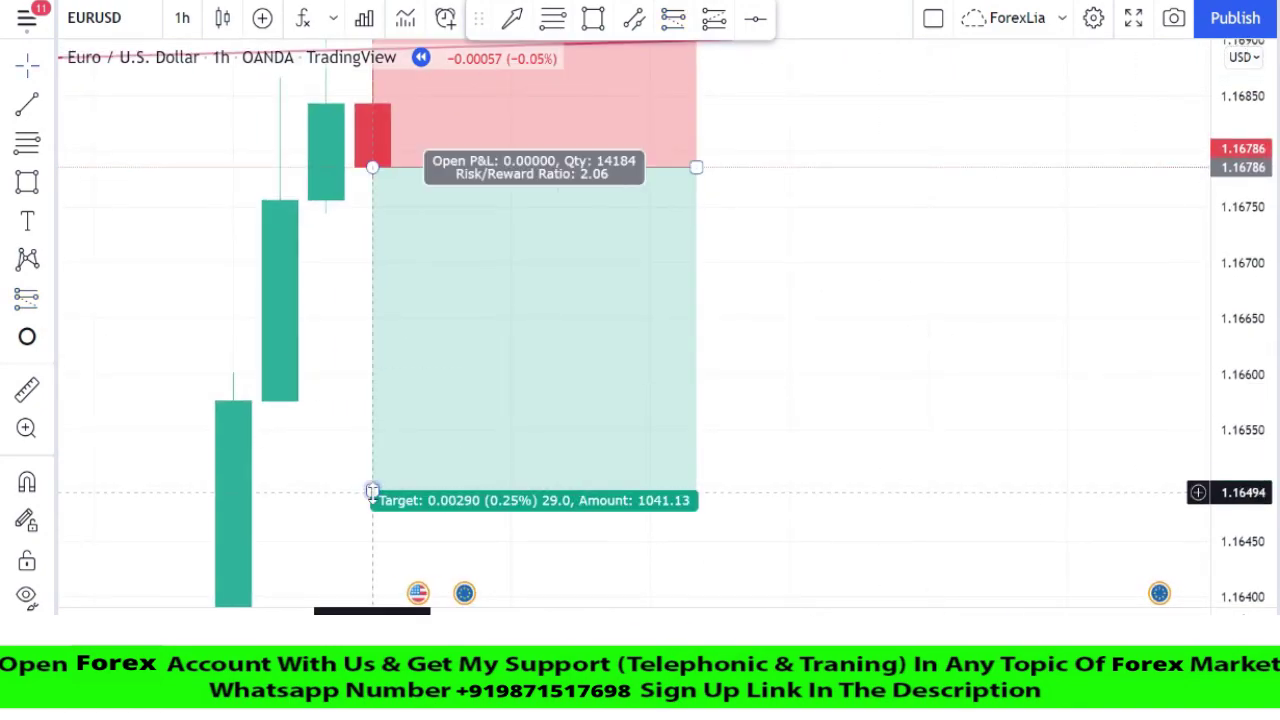
drag(374, 491, 369, 486)
scroll(769, 348, up, 4)
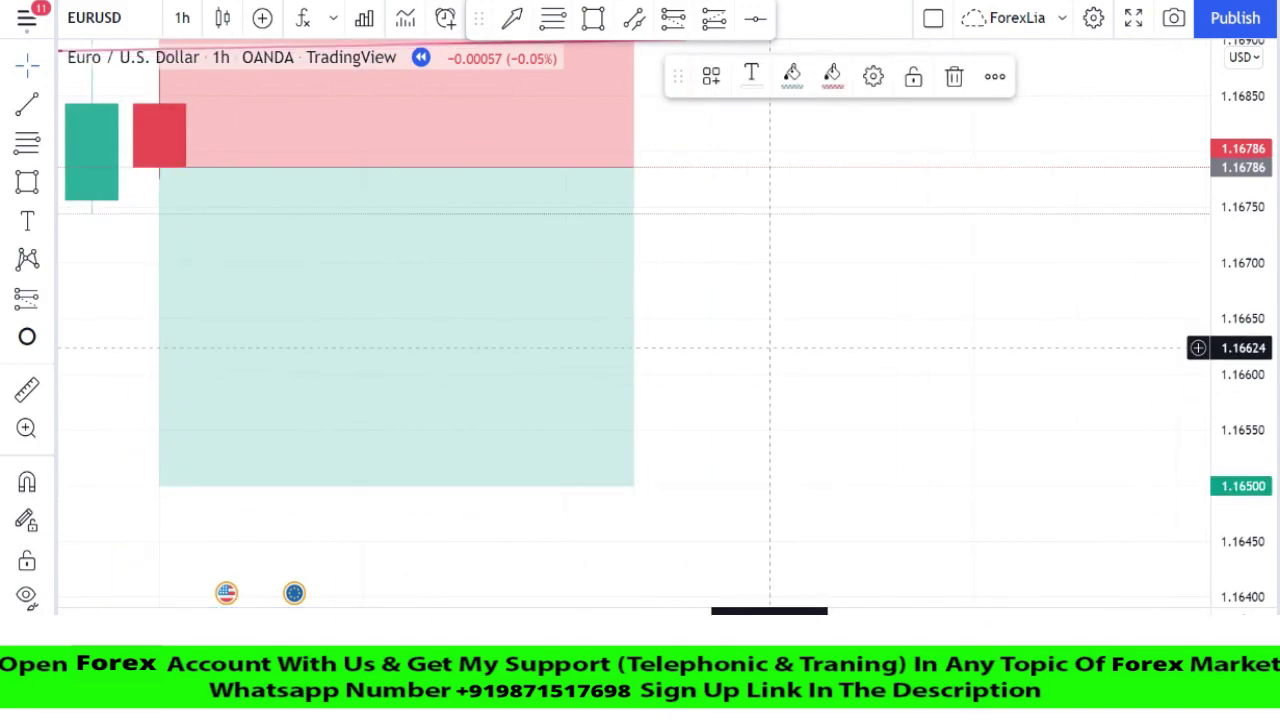
drag(769, 348, 943, 393)
drag(334, 531, 325, 526)
scroll(738, 440, down, 10)
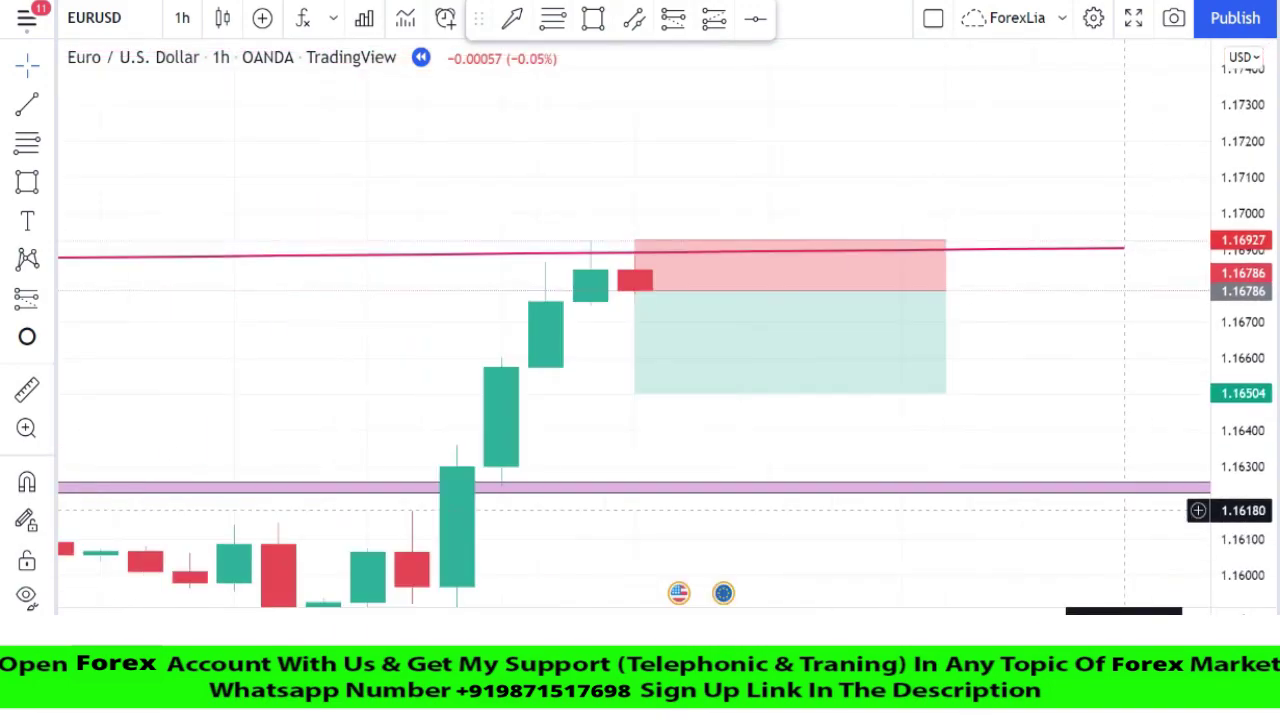
Step the replay forward a few bars and extend the short position's end to a later time
scroll(1177, 408, up, 6)
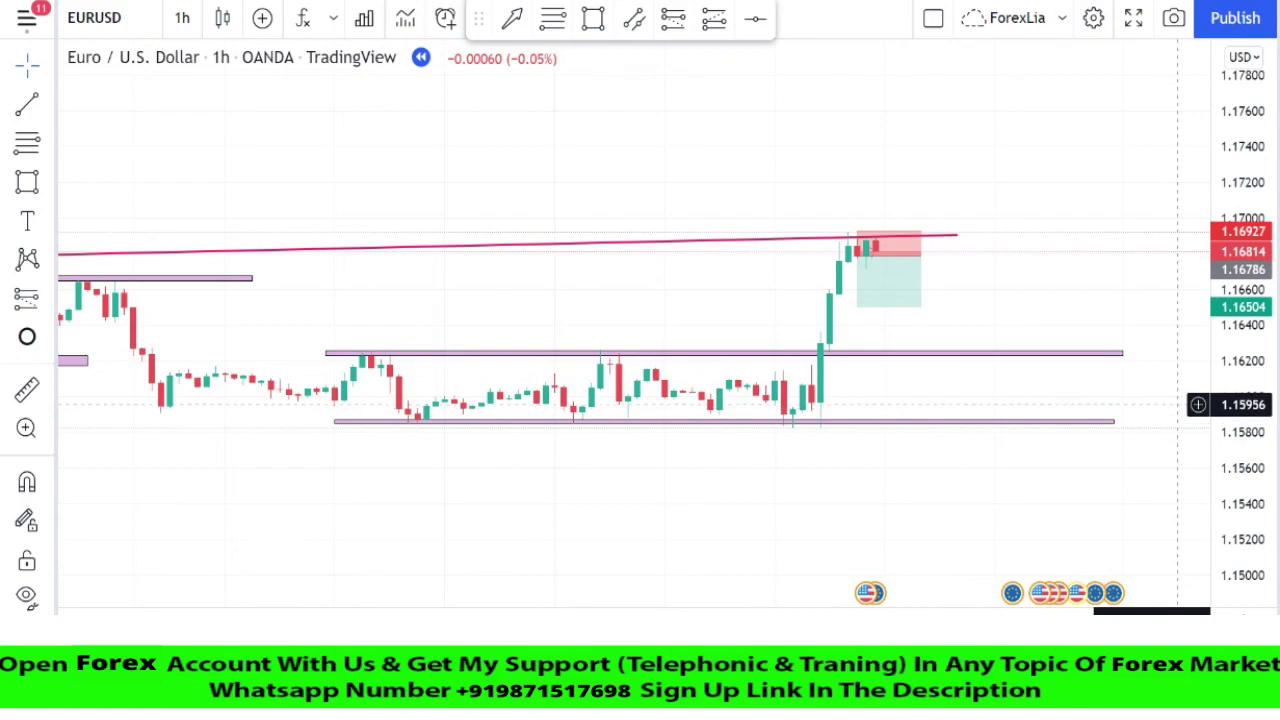
key(shift+Right)
key(shift+Right)
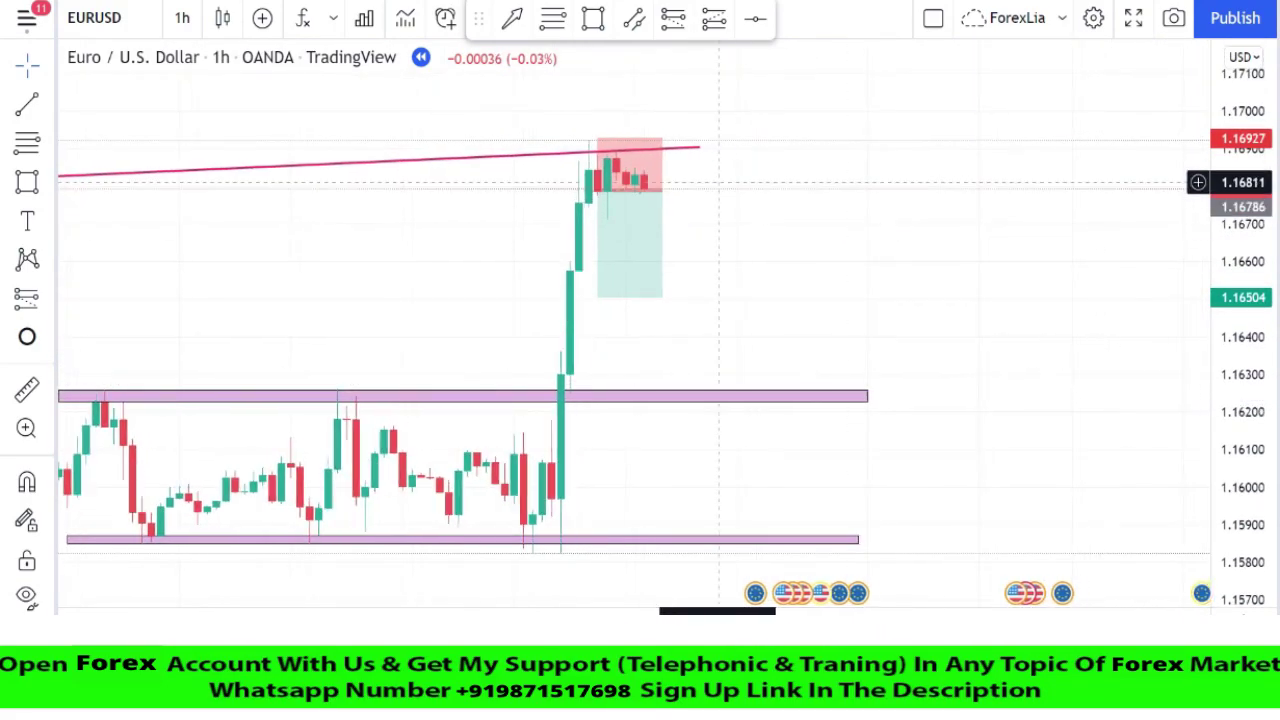
drag(661, 191, 719, 189)
click(829, 143)
click(830, 178)
Advance the replay further and lengthen the short position again so it covers the new bars up to its target
key(shift+Right)
key(shift+Right)
key(shift+Right)
key(shift+Right)
key(shift+Right)
key(shift+Right)
key(shift+Right)
key(shift+Right)
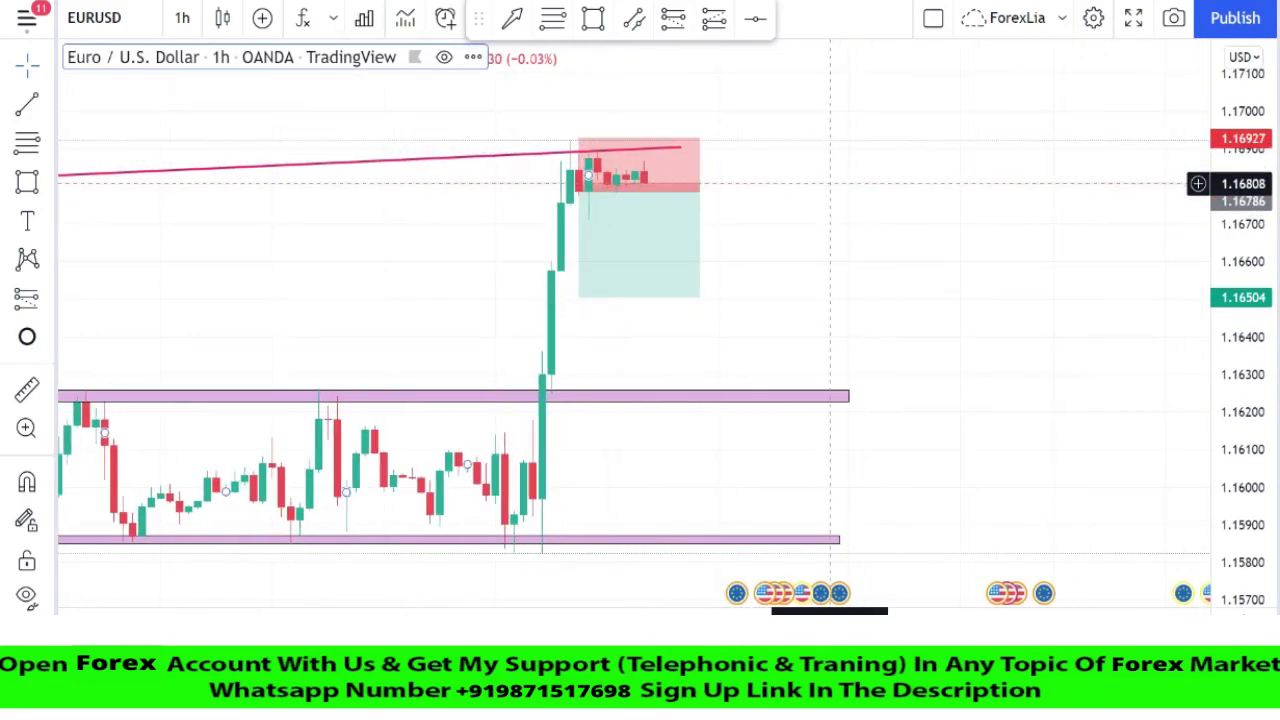
scroll(830, 184, down, 3)
drag(797, 194, 912, 190)
click(940, 187)
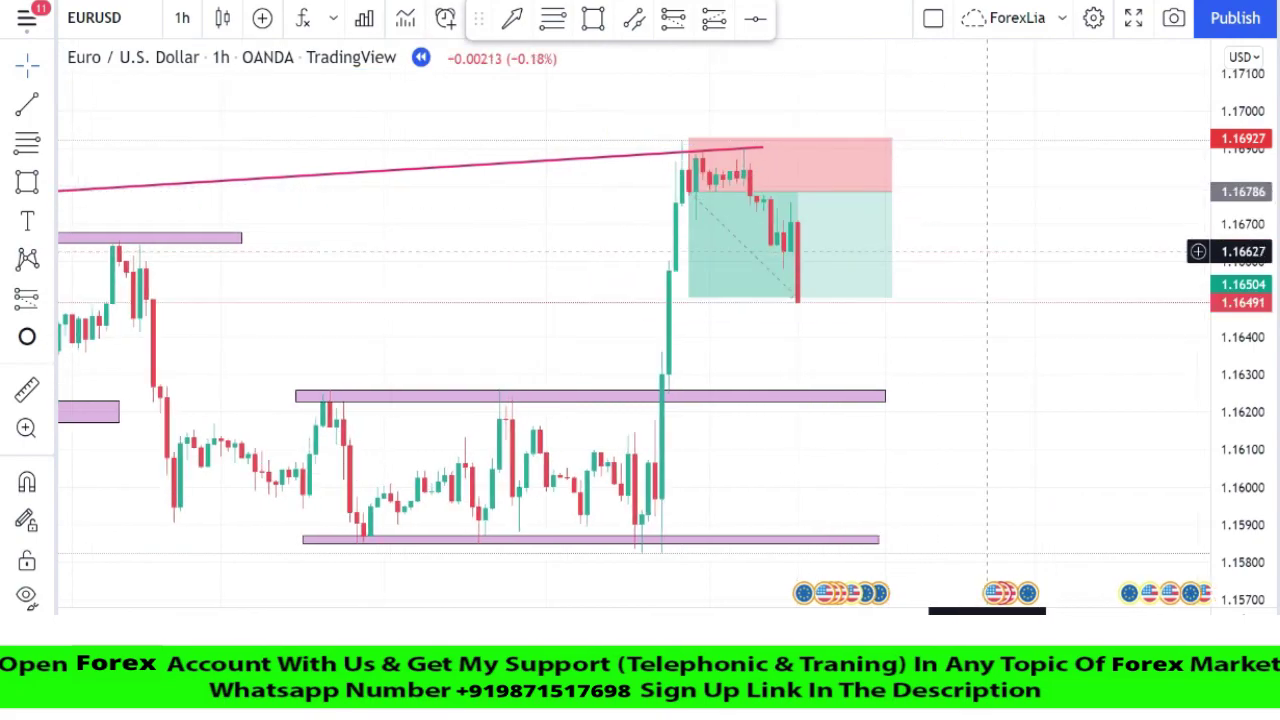
Delete the short position at the rising trend line
right_click(822, 185)
click(880, 526)
scroll(880, 526, down, 7)
drag(1119, 266, 1083, 280)
Advance the replay bar by bar through the drop below the lower support zone
key(shift+Right)
key(shift+Right)
key(shift+Right)
key(shift+Right)
key(shift+Right)
key(shift+Right)
key(shift+Right)
key(shift+Right)
key(shift+Right)
key(shift+Right)
scroll(1088, 338, down, 1)
key(shift+Right)
scroll(1088, 334, down, 2)
drag(1088, 334, 1043, 197)
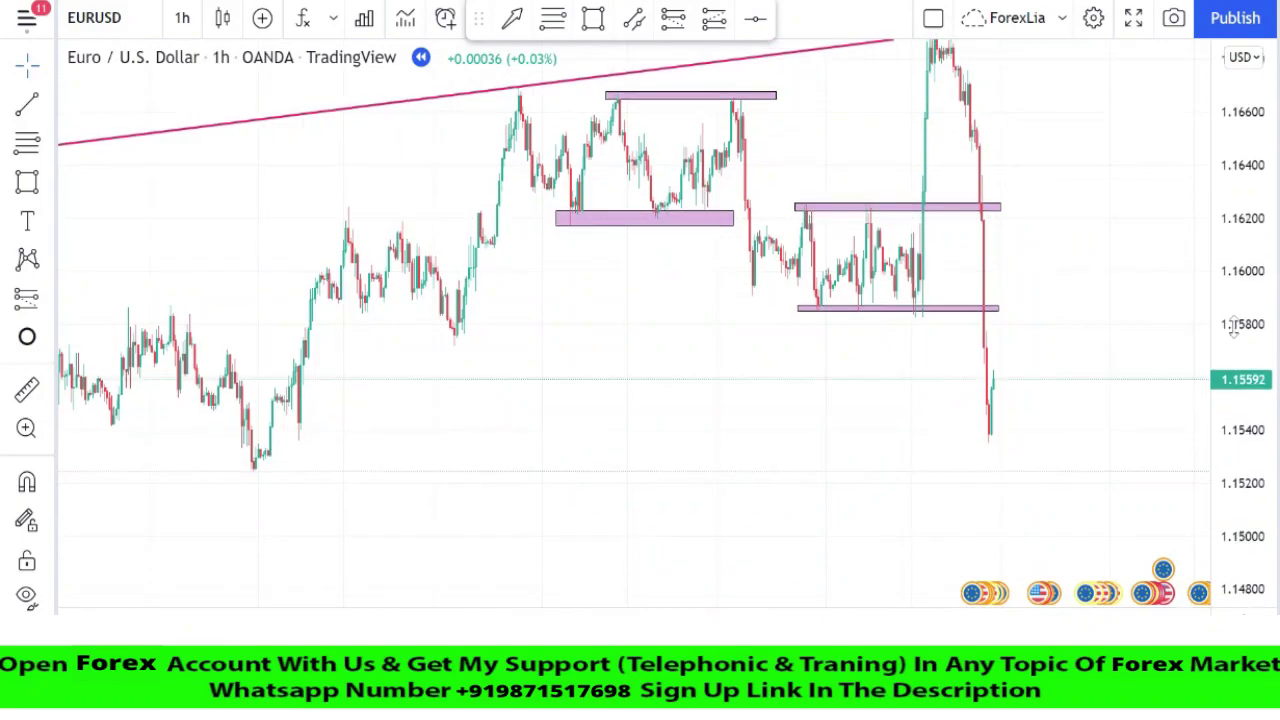
Draw a support rectangle at about 1.1535–1.1538 along the new swing low, extending past the latest bars
scroll(1043, 197, up, 3)
drag(1243, 190, 1243, 120)
drag(1141, 280, 1054, 328)
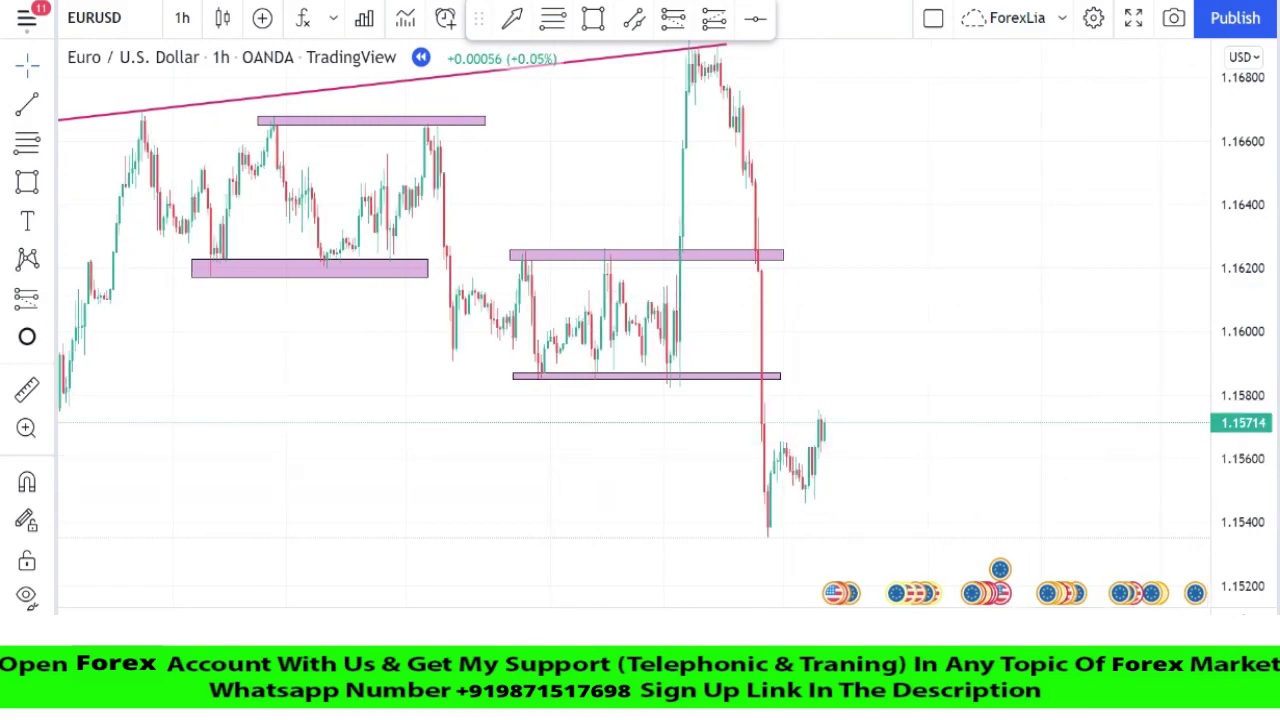
scroll(880, 167, down, 2)
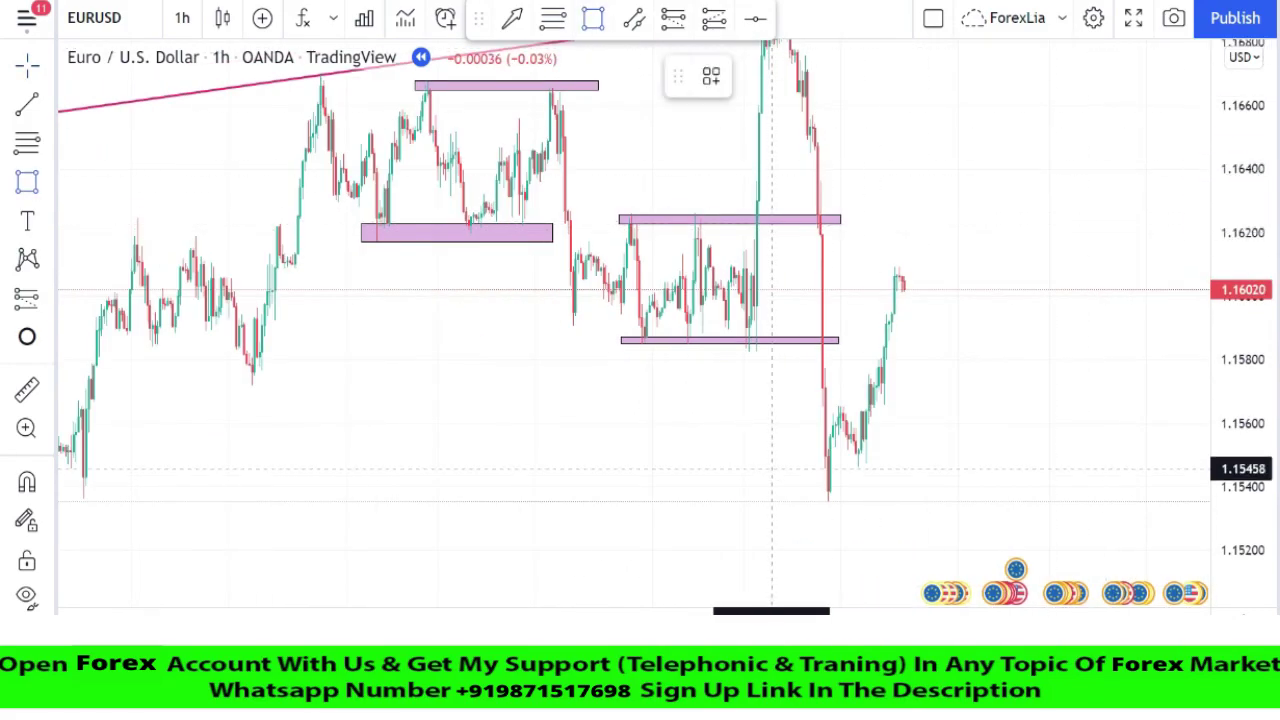
mouse_move(790, 493)
mouse_down()
mouse_move(1202, 508)
mouse_move(1184, 506)
mouse_up()
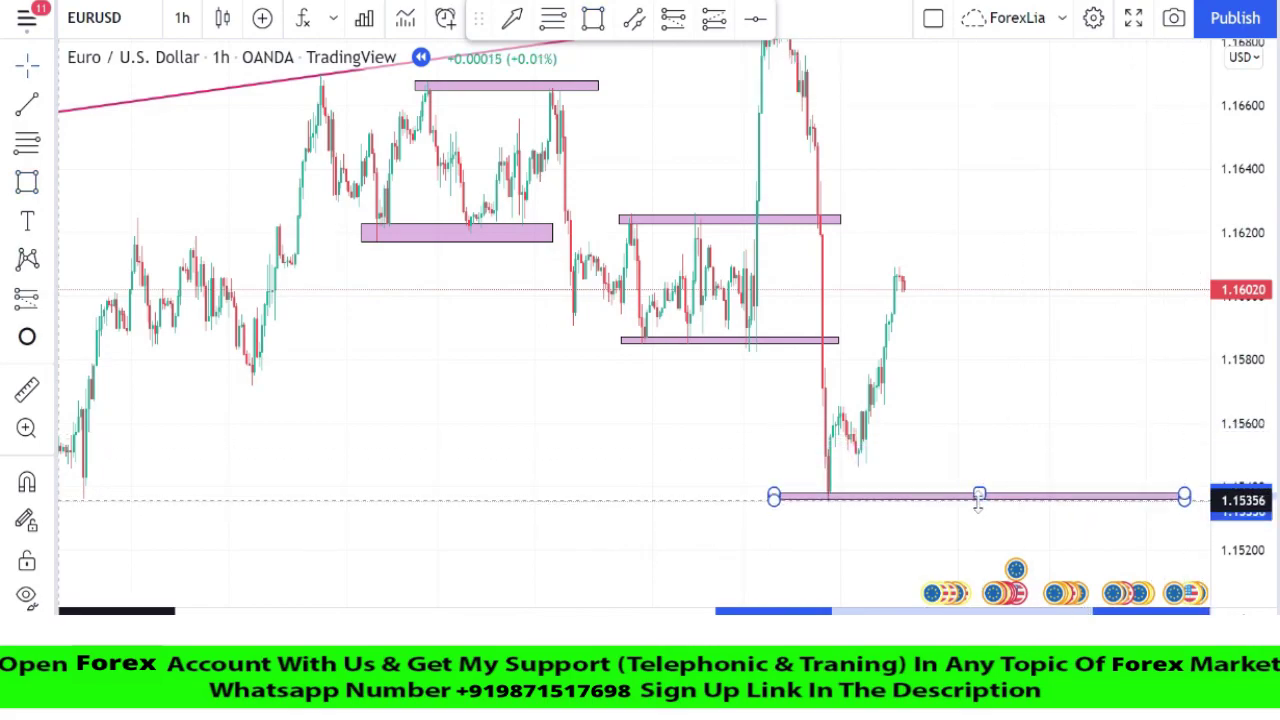
scroll(1060, 432, up, 5)
scroll(1060, 432, down, 5)
Draw a descending trend line through the two major swing lows, from about 1.1575 to 1.15138
drag(1060, 432, 958, 443)
key(shift+Down)
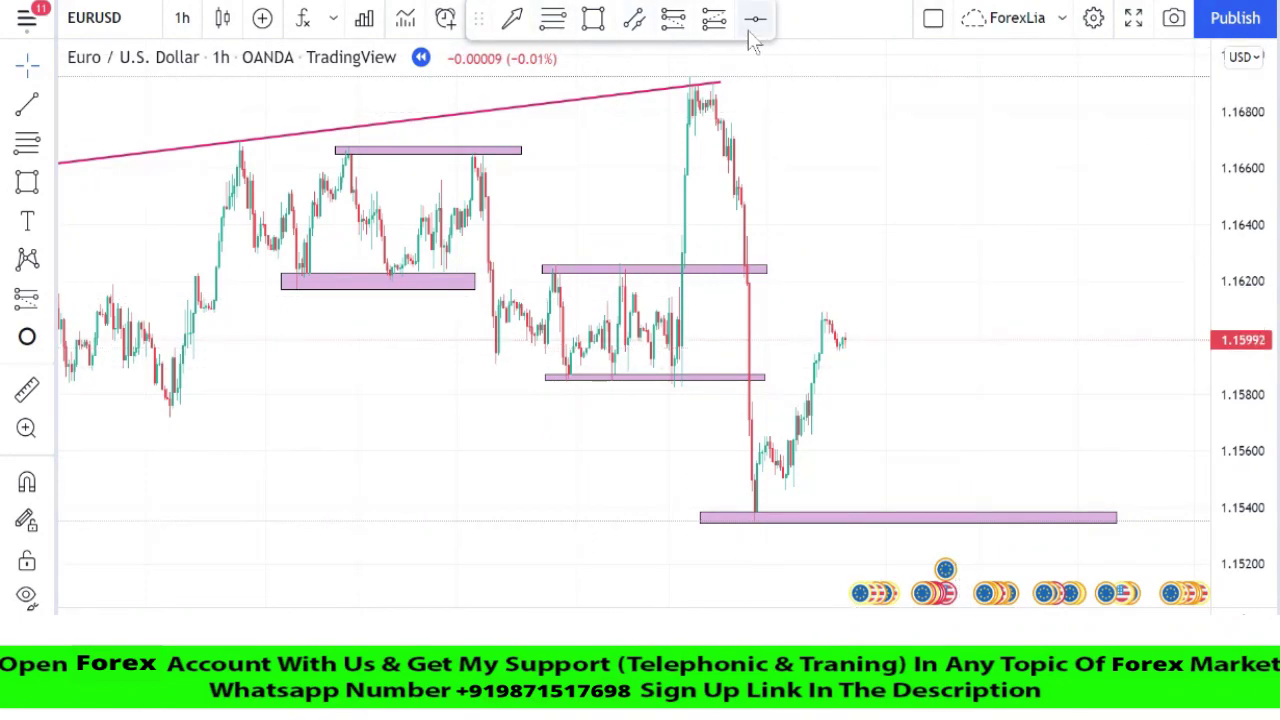
click(138, 409)
click(1082, 581)
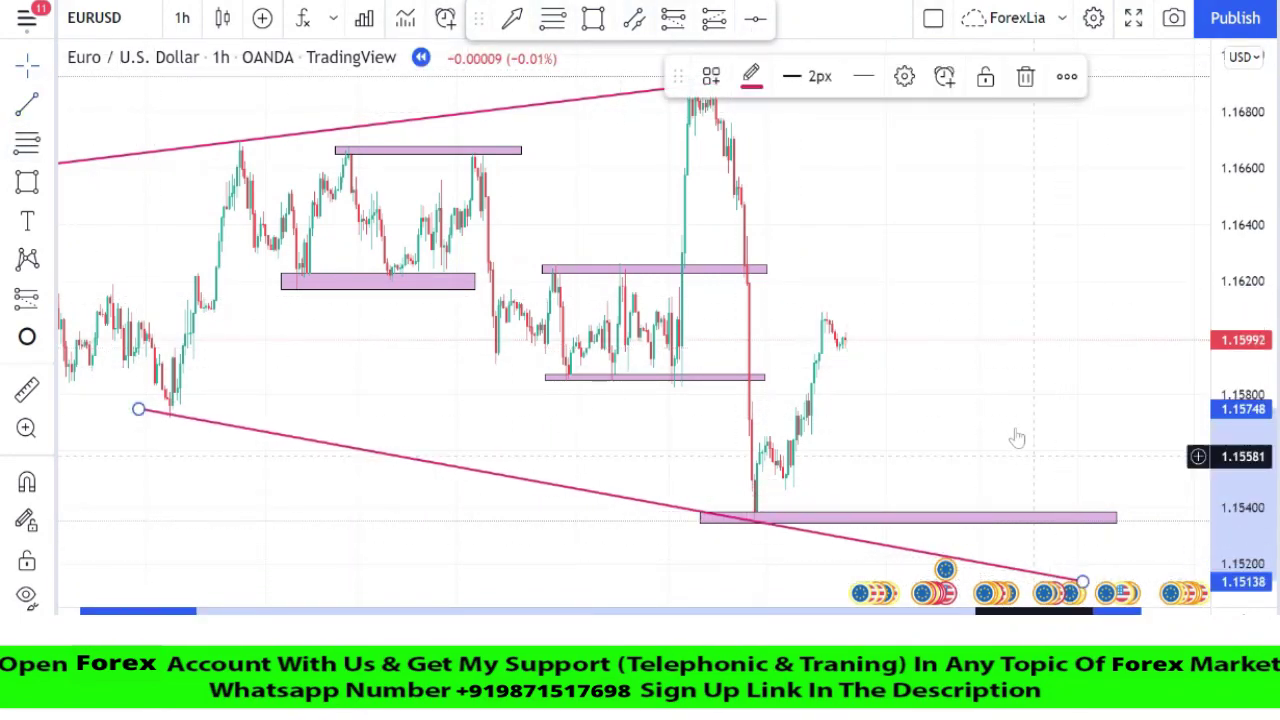
drag(138, 409, 120, 406)
Draw a resistance rectangle at about 1.1609–1.1614 across the rebound's swing highs
scroll(1093, 334, up, 5)
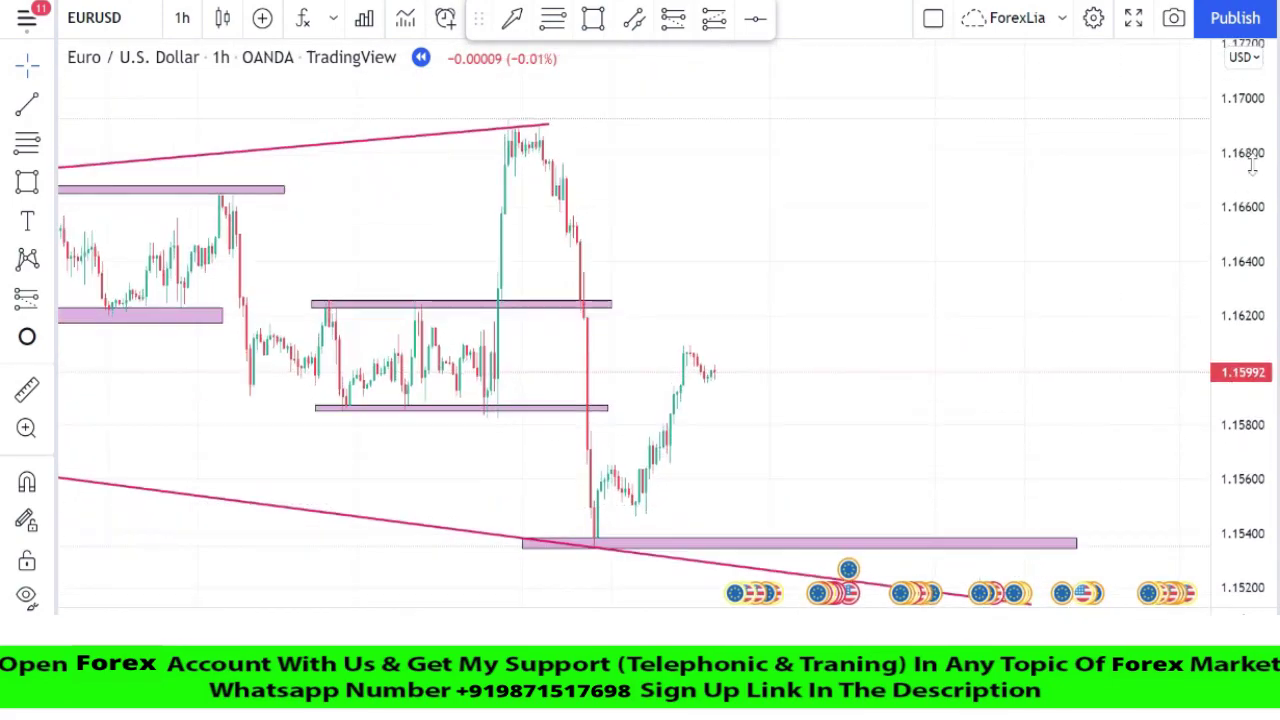
scroll(1093, 334, up, 5)
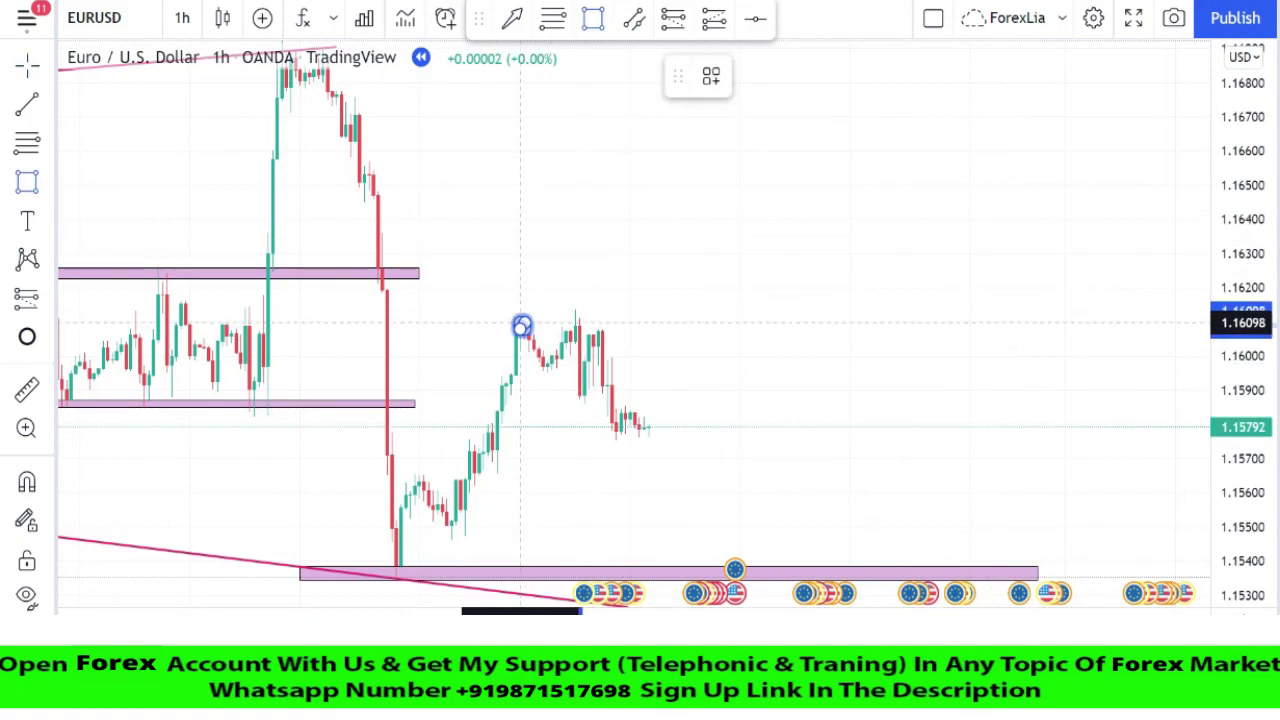
drag(522, 326, 941, 310)
drag(733, 332, 736, 328)
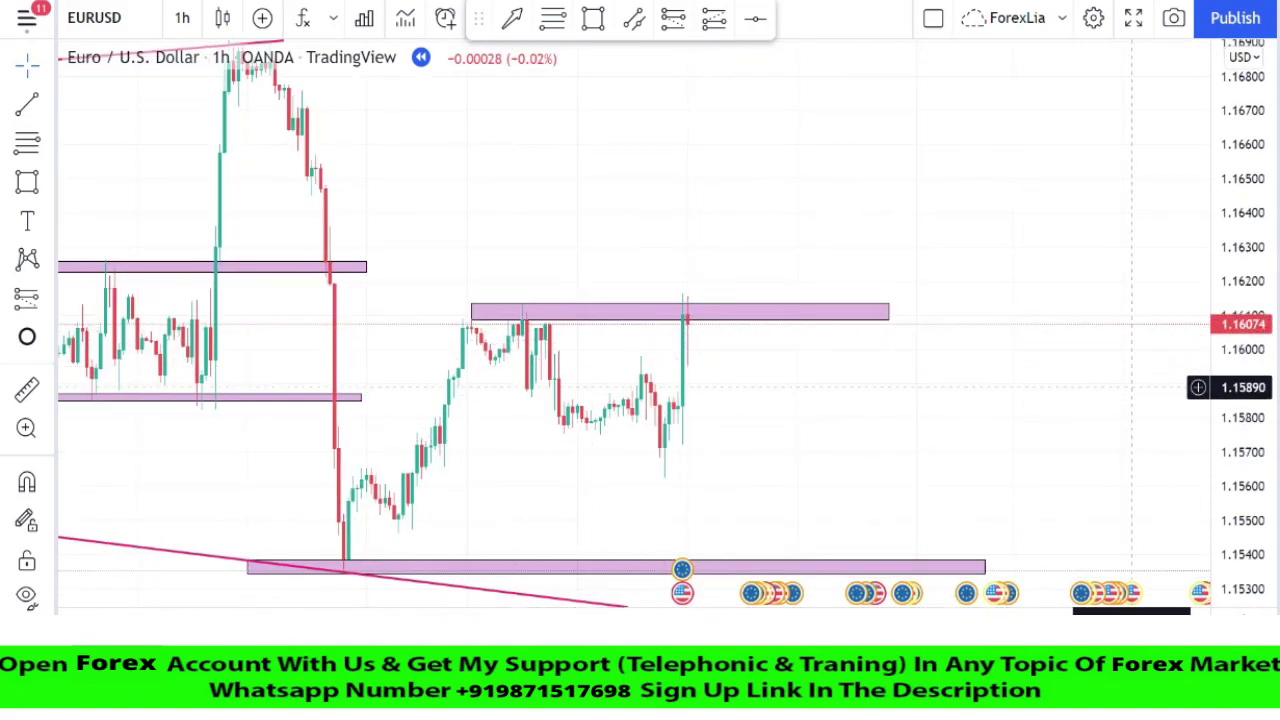
Add a short position at the new resistance zone with entry 1.16075, stop 1.16168 and target about 1.15889
scroll(1132, 387, up, 6)
drag(666, 417, 1185, 395)
scroll(1185, 395, up, 6)
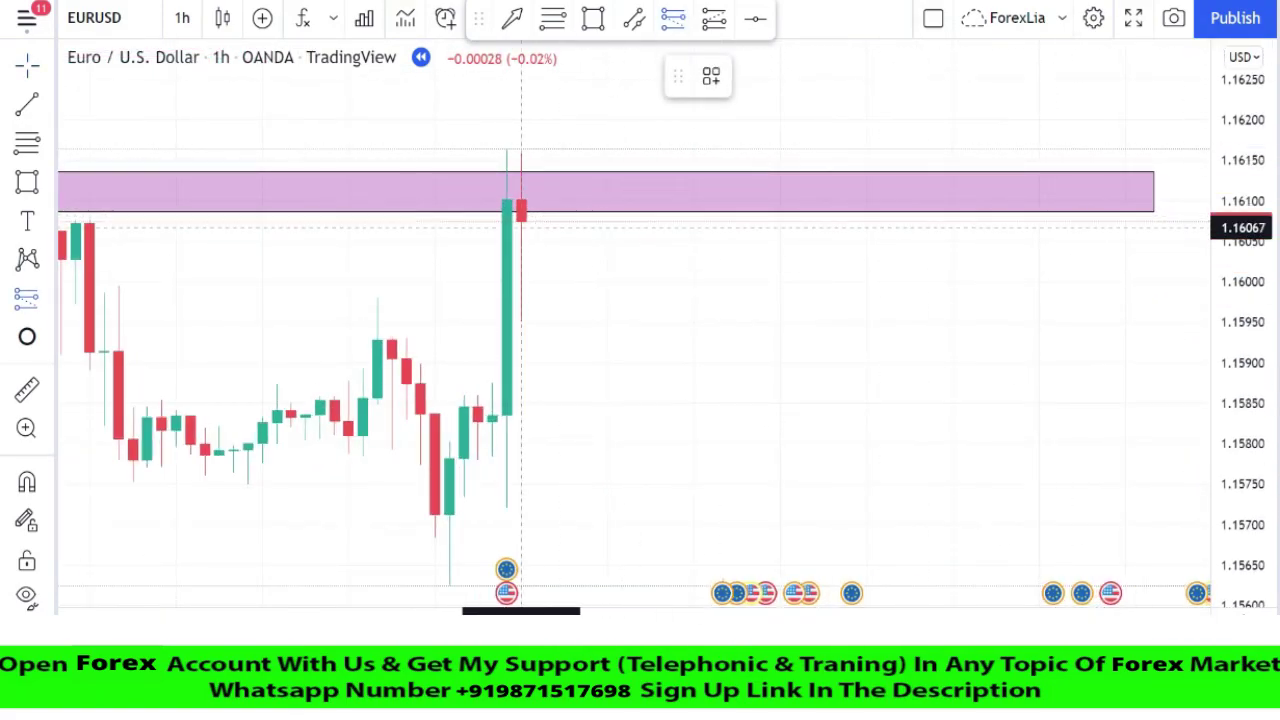
click(521, 221)
drag(521, 134, 521, 146)
drag(523, 309, 531, 339)
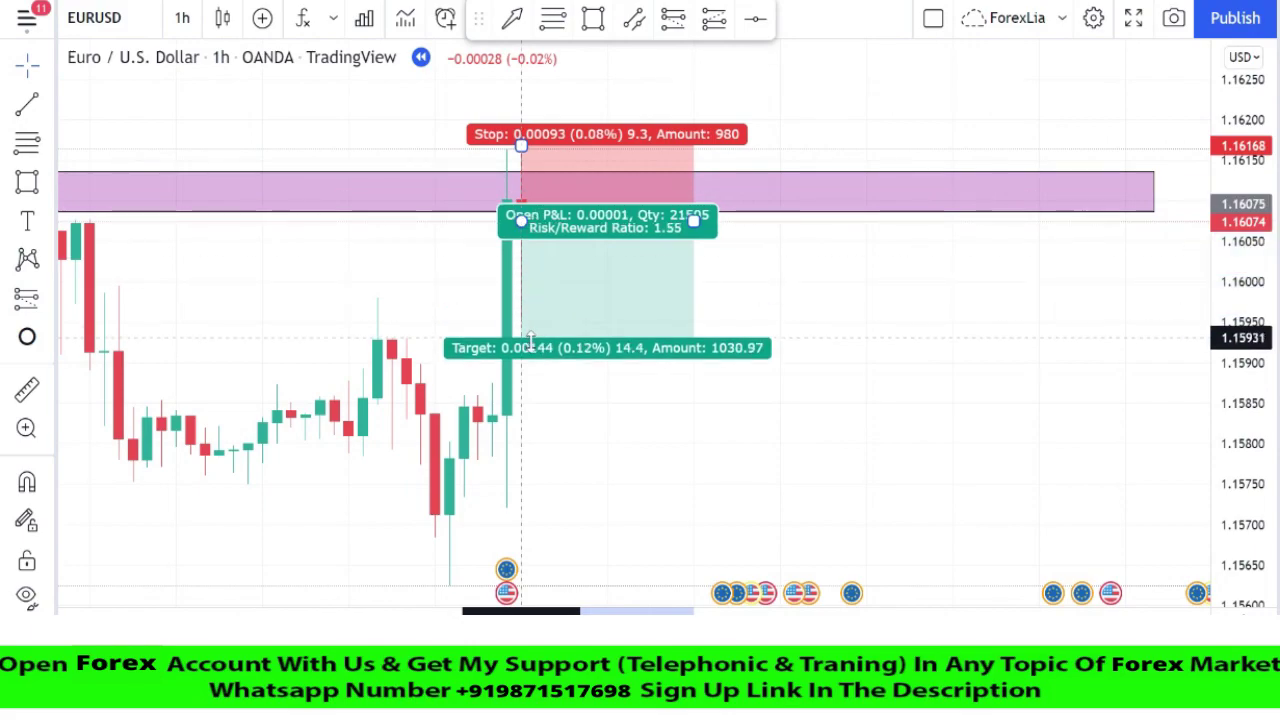
scroll(545, 385, up, 4)
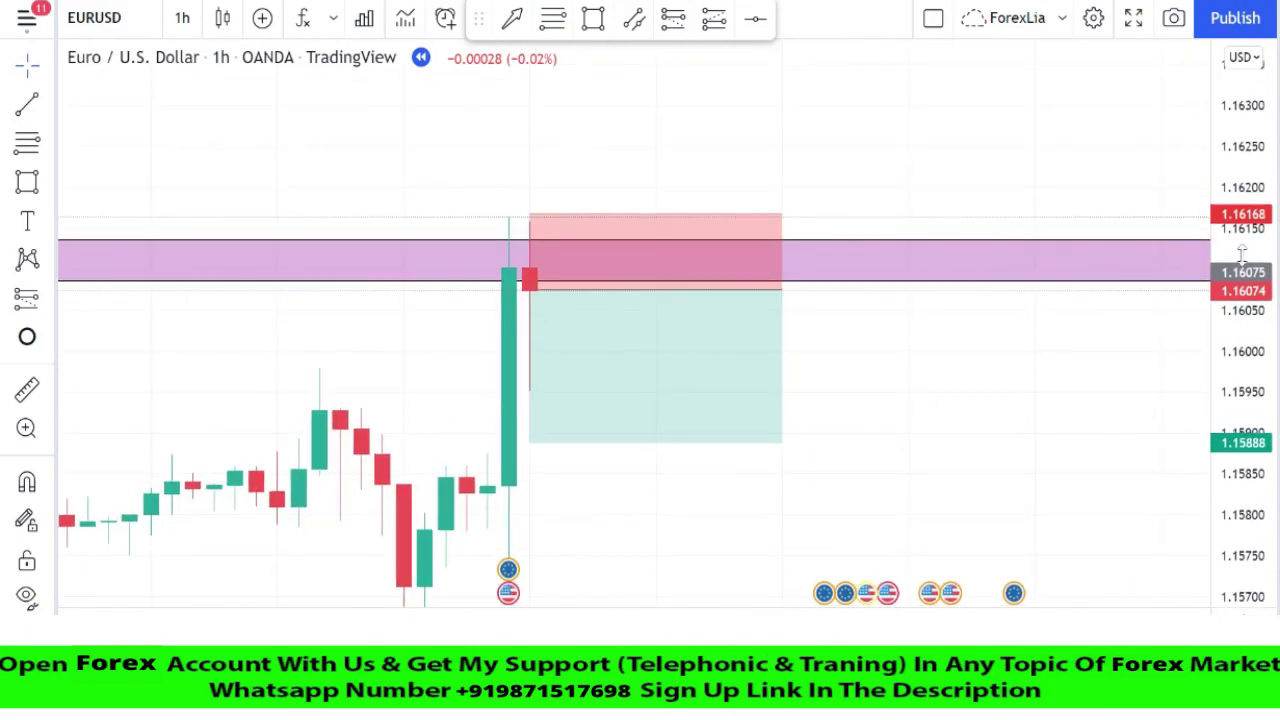
Advance the replay to the short position's target and delete that position from the new resistance zone
scroll(890, 362, down, 5)
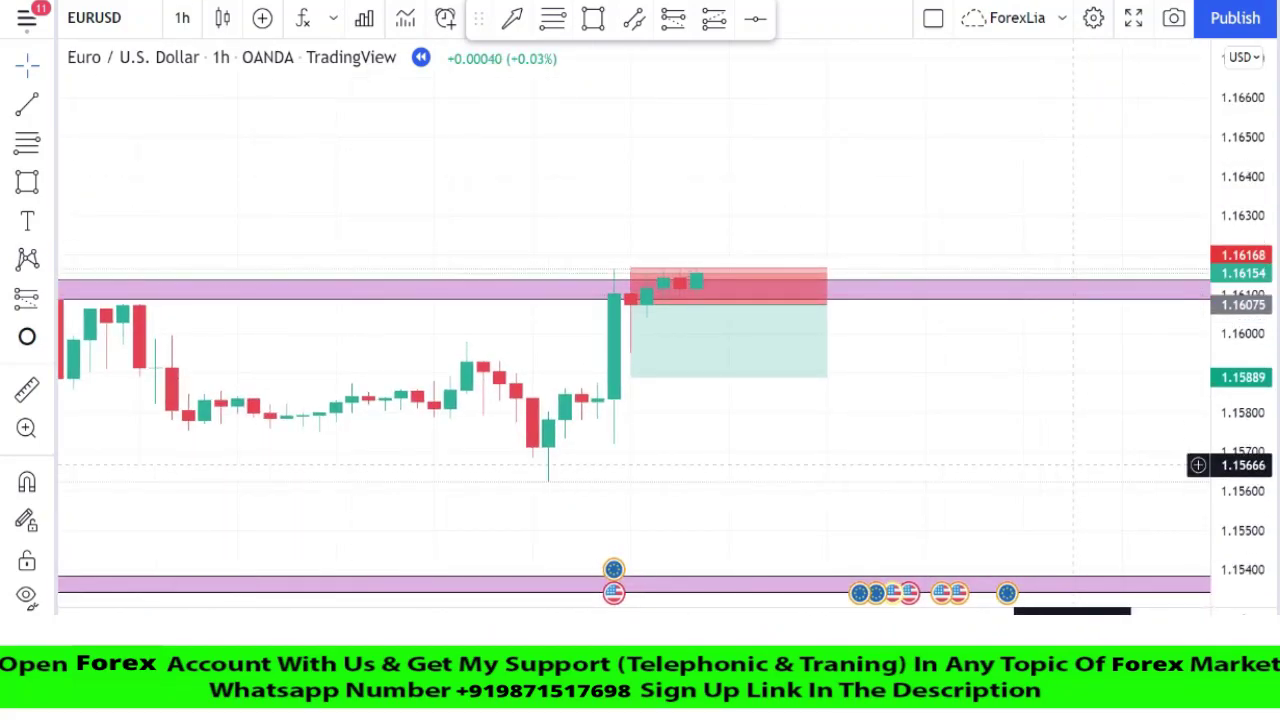
scroll(1070, 465, down, 3)
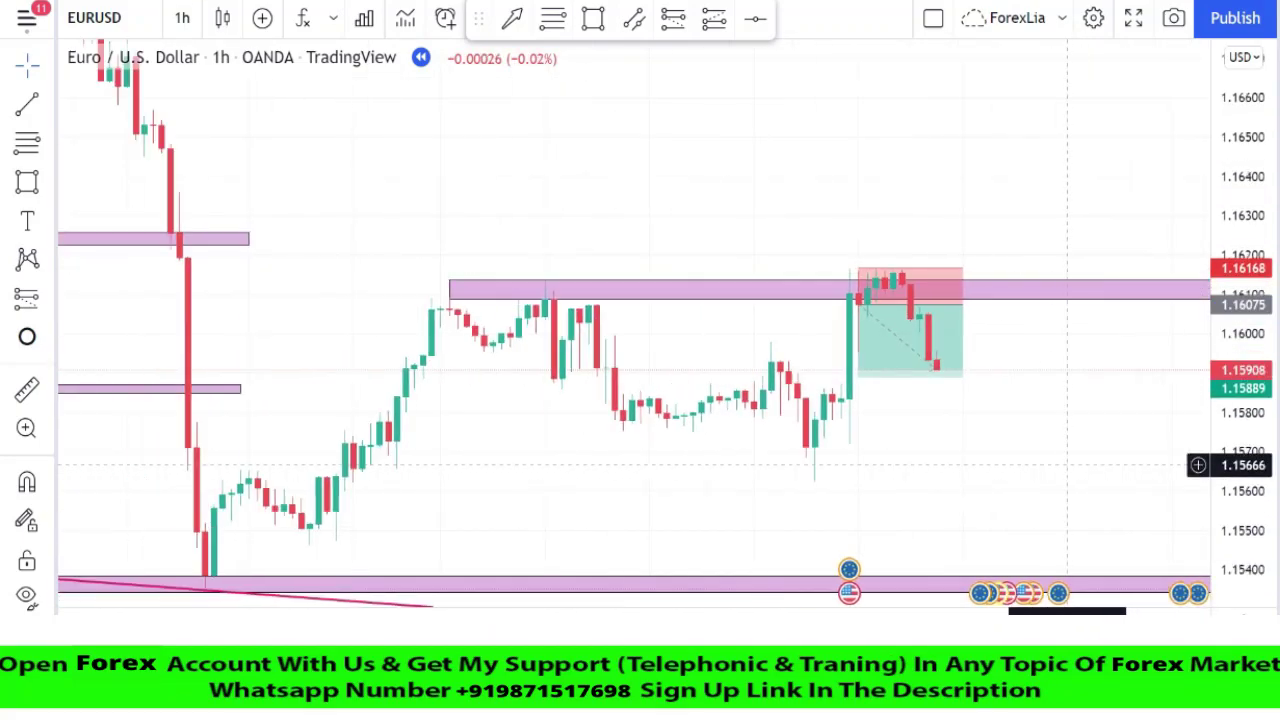
drag(1067, 465, 947, 454)
right_click(813, 312)
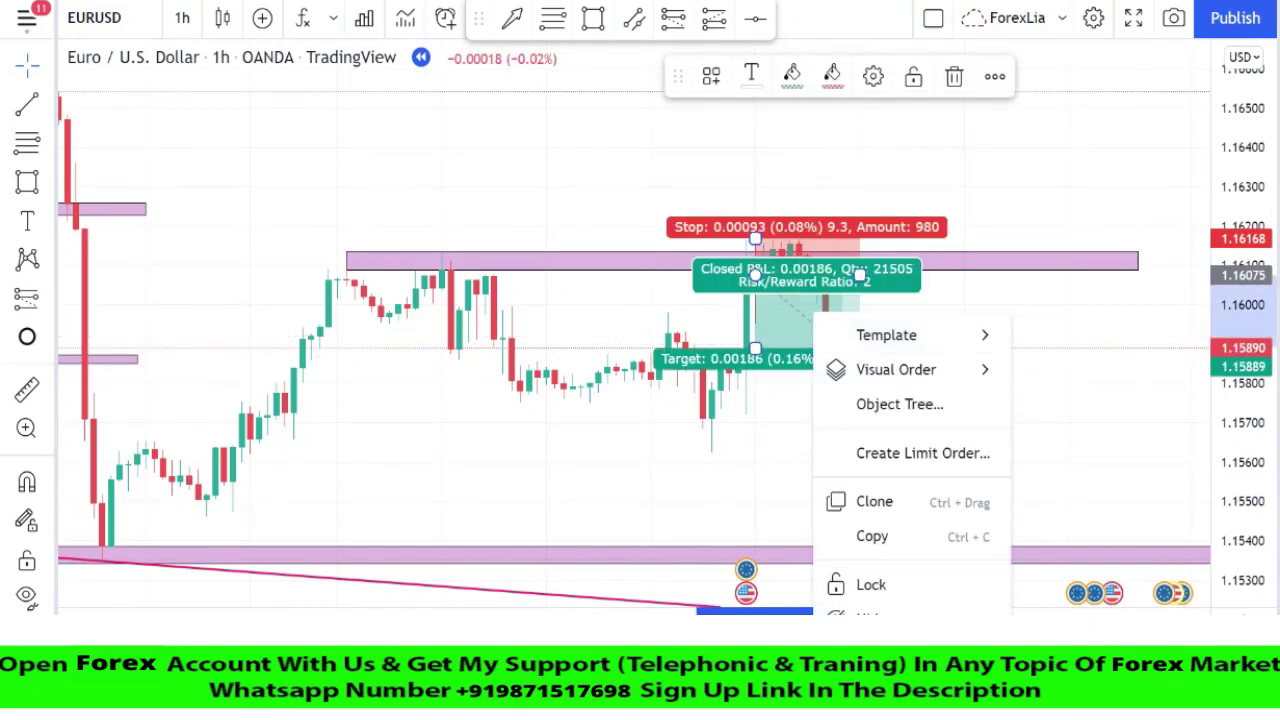
click(872, 650)
scroll(1008, 439, down, 5)
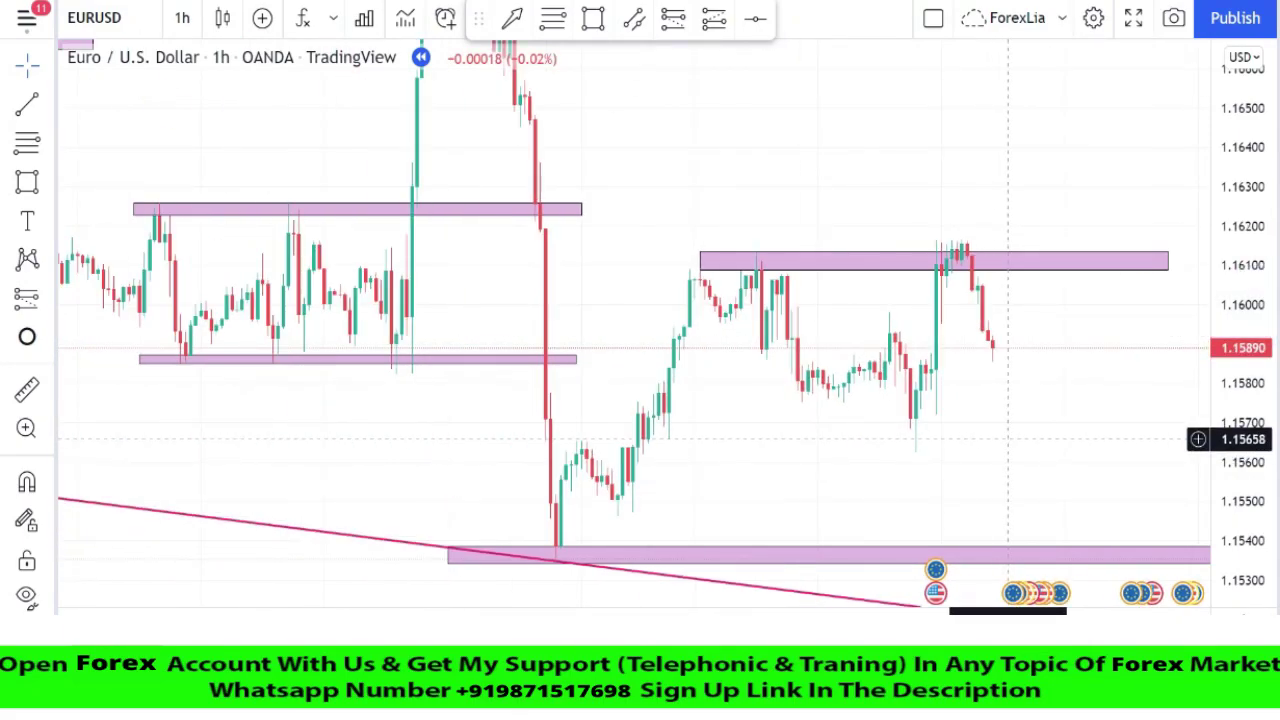